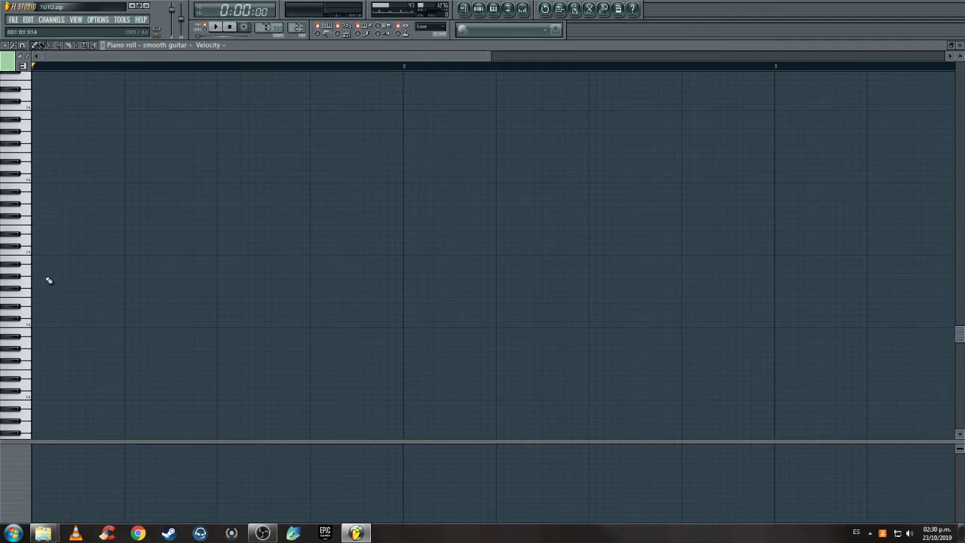
# - Place an A#3 note at the start of bar 1 and play it back
pyautogui.moveTo(49, 280); pyautogui.dragTo(38, 270)
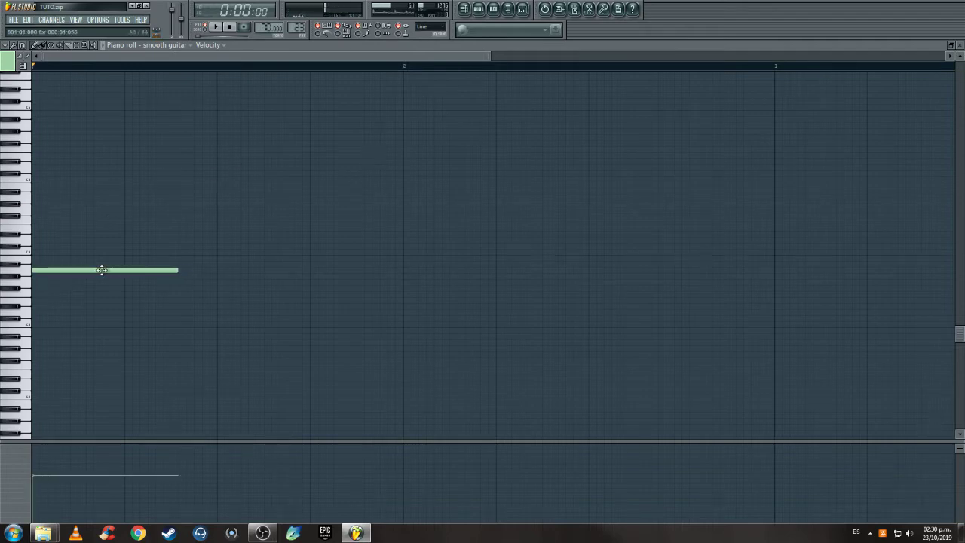
pyautogui.rightClick(59, 273)
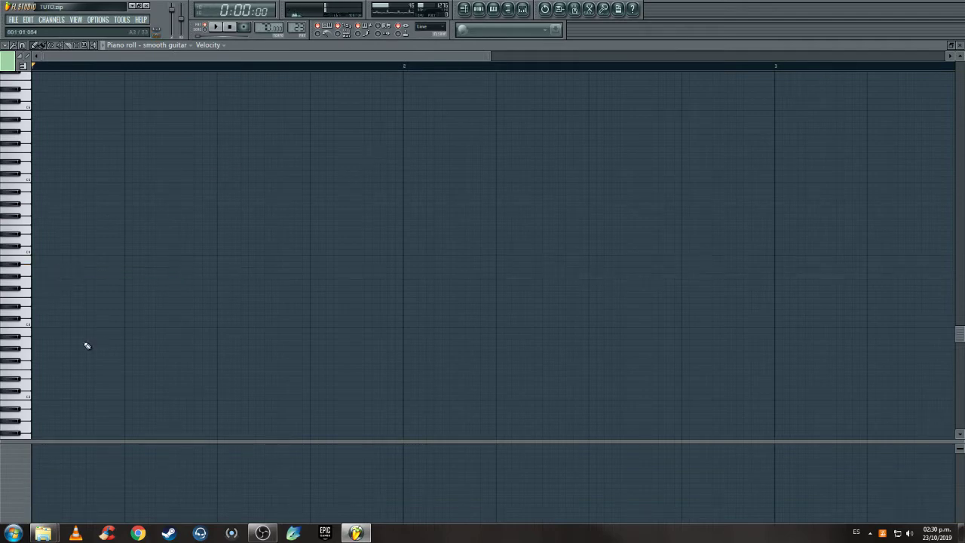
pyautogui.click(46, 264)
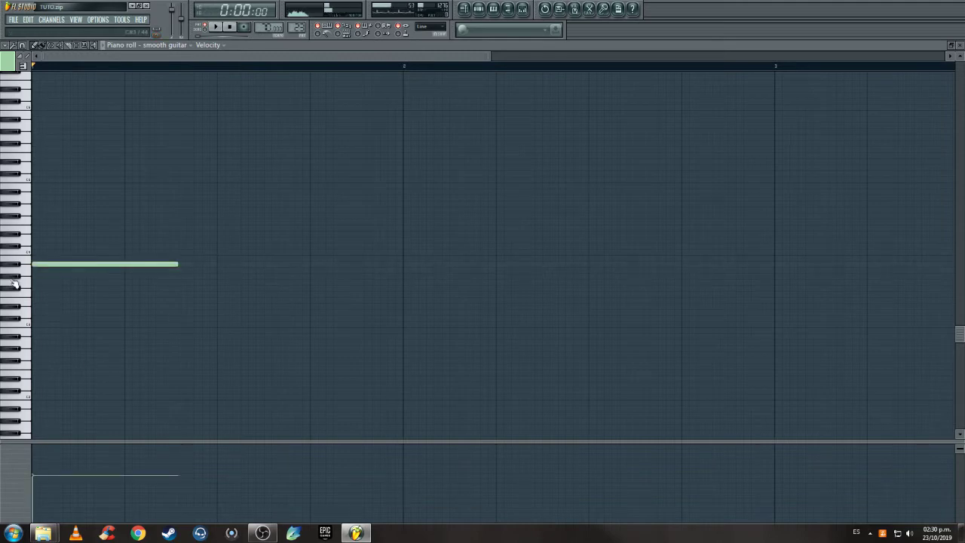
pyautogui.click(215, 27)
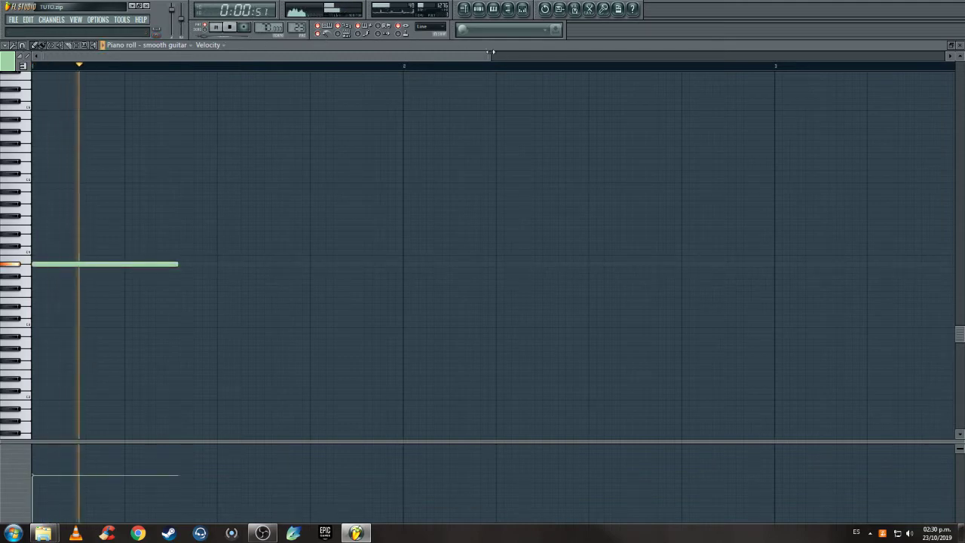
pyautogui.moveTo(490, 52); pyautogui.dragTo(263, 56)
pyautogui.press('space')
# - Stack F4, A#4 and C#5 notes on beat 2 of bar 1 and listen to the pattern
pyautogui.click(216, 198)
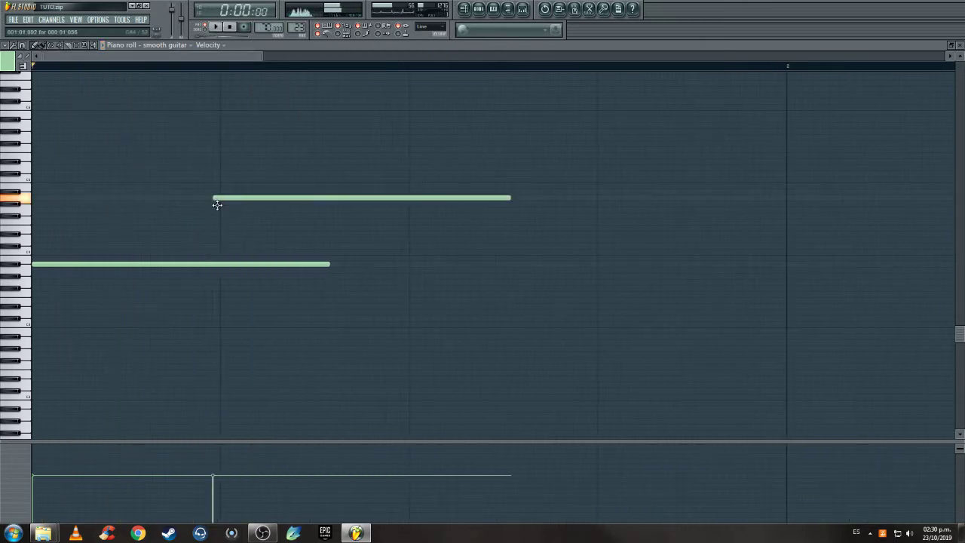
pyautogui.rightClick(226, 197)
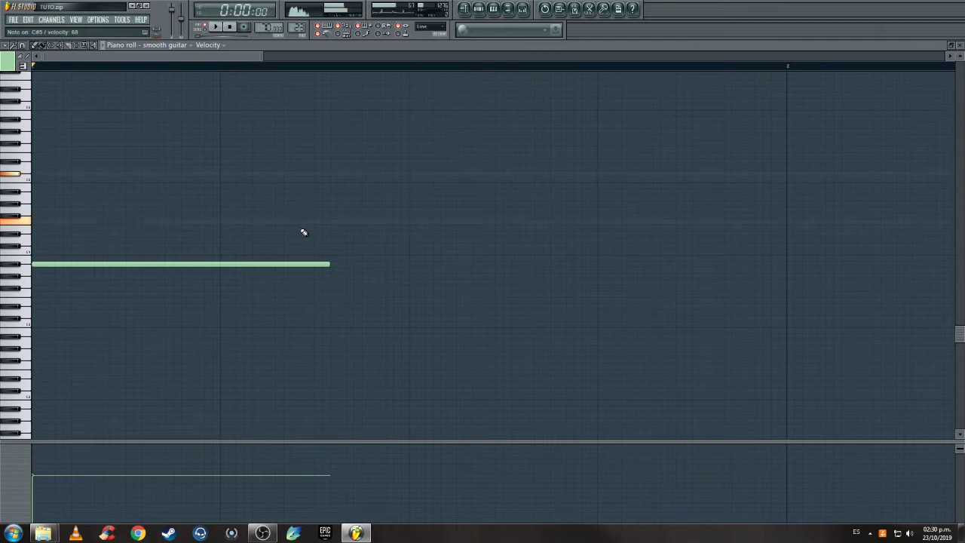
pyautogui.click(223, 218)
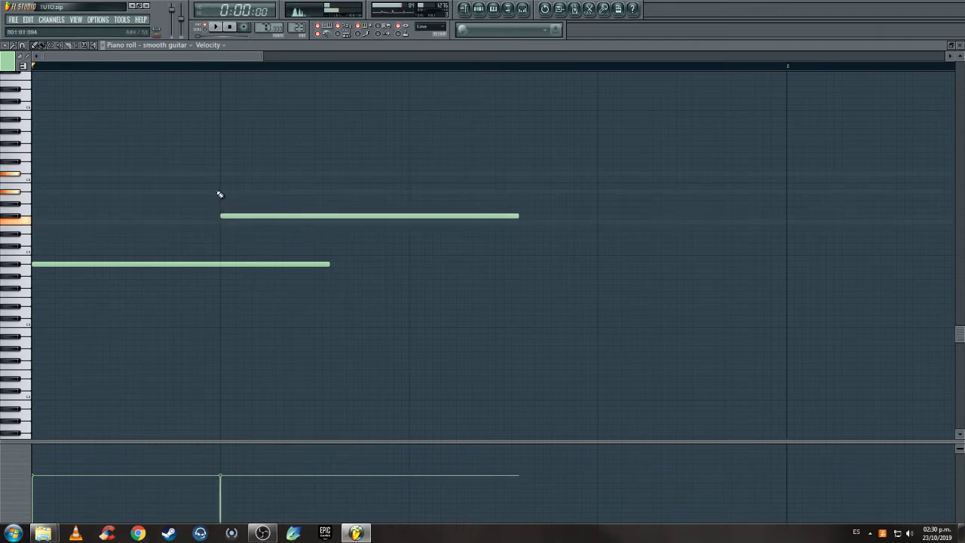
pyautogui.click(221, 192)
pyautogui.click(222, 174)
pyautogui.moveTo(222, 217); pyautogui.dragTo(224, 222)
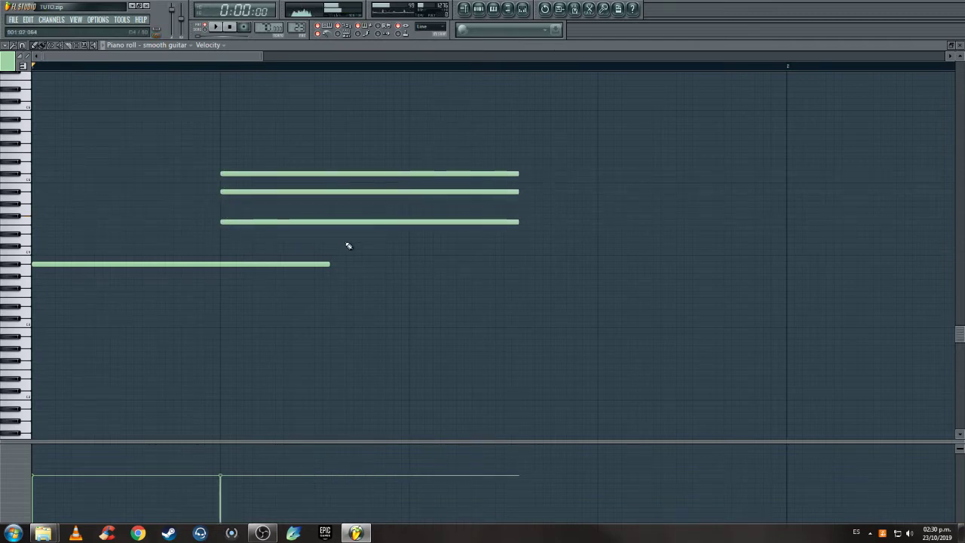
pyautogui.press('space')
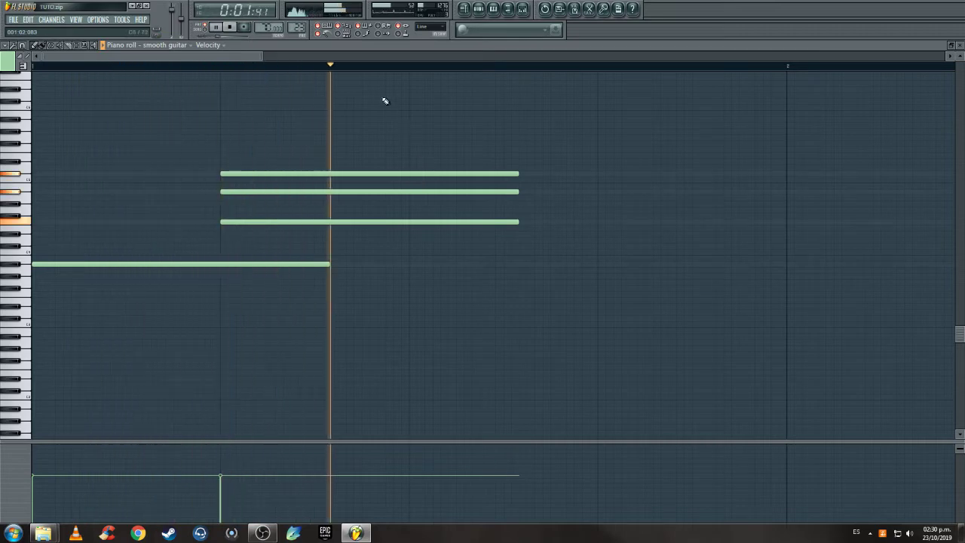
pyautogui.press('space')
# - Shorten the three chord notes on beat 2 together into very short stabs
pyautogui.click(520, 223)
pyautogui.rightClick(519, 222)
pyautogui.moveTo(500, 123); pyautogui.dragTo(525, 261)
pyautogui.moveTo(518, 222); pyautogui.dragTo(231, 260)
pyautogui.press('space')
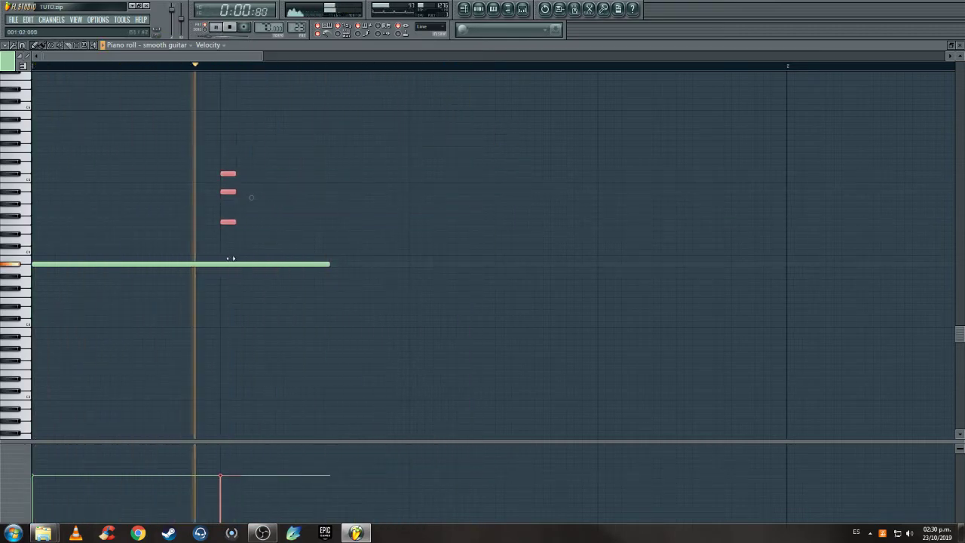
# - Shorten the opening A#3 note to 84 ticks so it ends just before the beat 2 chord
pyautogui.click(326, 265)
pyautogui.press('space')
pyautogui.press('space')
pyautogui.moveTo(326, 265); pyautogui.dragTo(189, 304)
pyautogui.moveTo(187, 266); pyautogui.dragTo(196, 266)
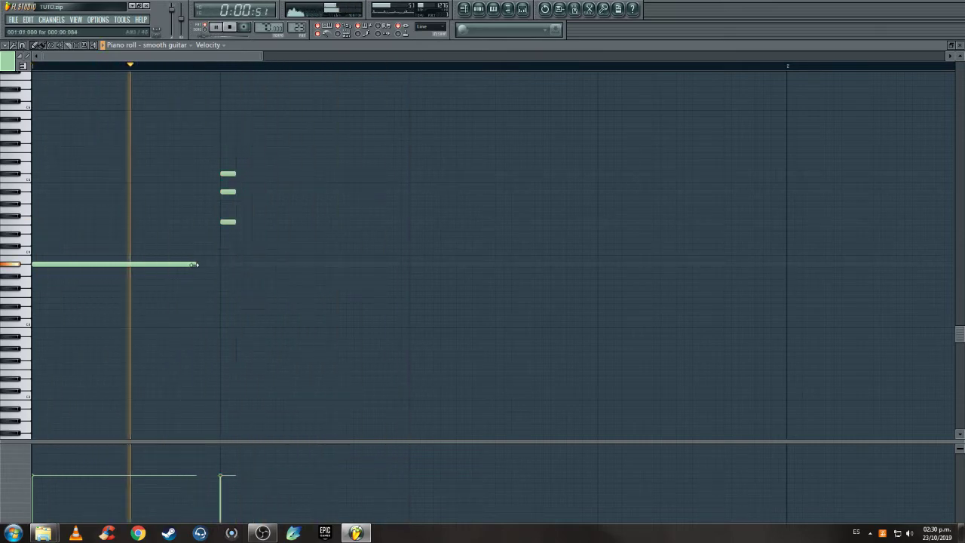
pyautogui.scroll(1, 336, 226)
pyautogui.scroll(-2, 336, 226)
pyautogui.press('space')
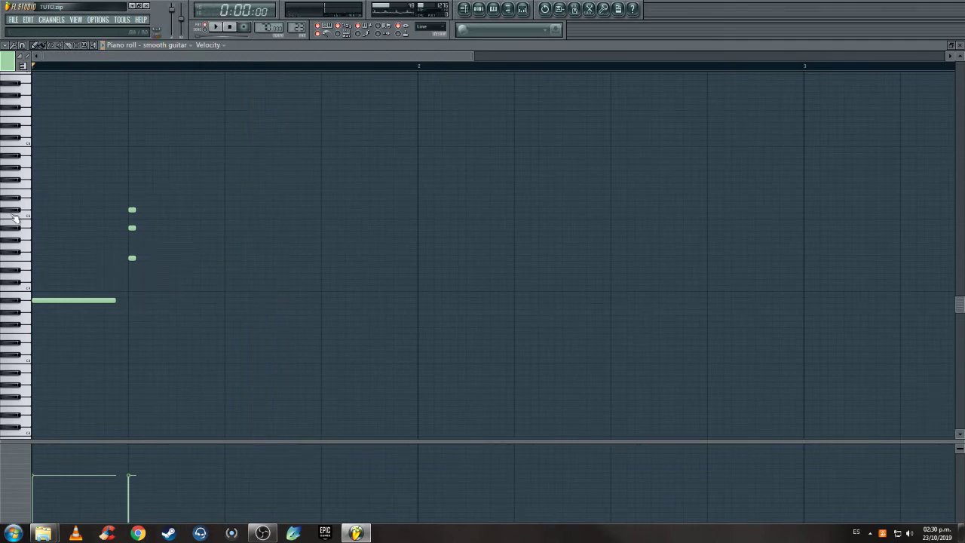
# - Place a G#3 note just before beat 3, trim it to end on that beat, and check it in playback
pyautogui.moveTo(60, 300); pyautogui.dragTo(203, 312)
pyautogui.press('space')
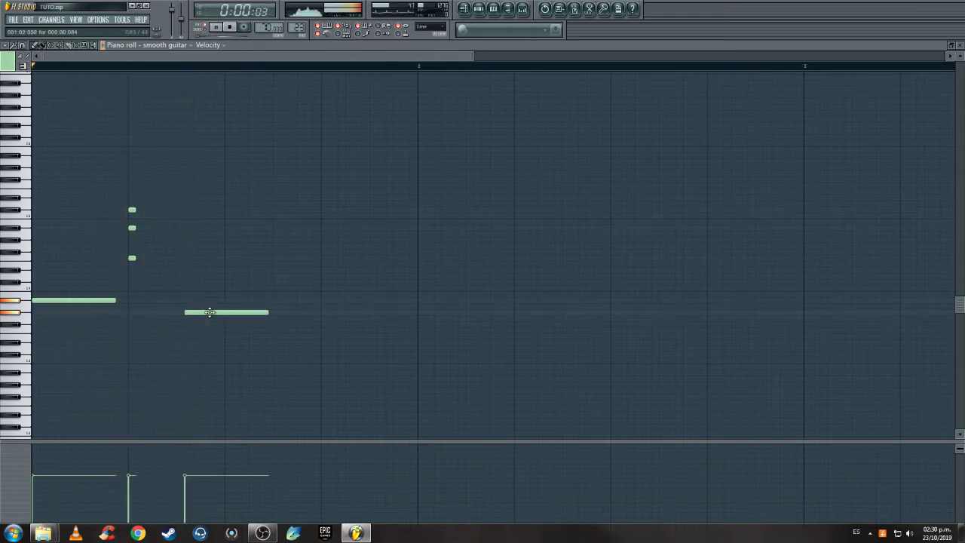
pyautogui.rightClick(203, 312)
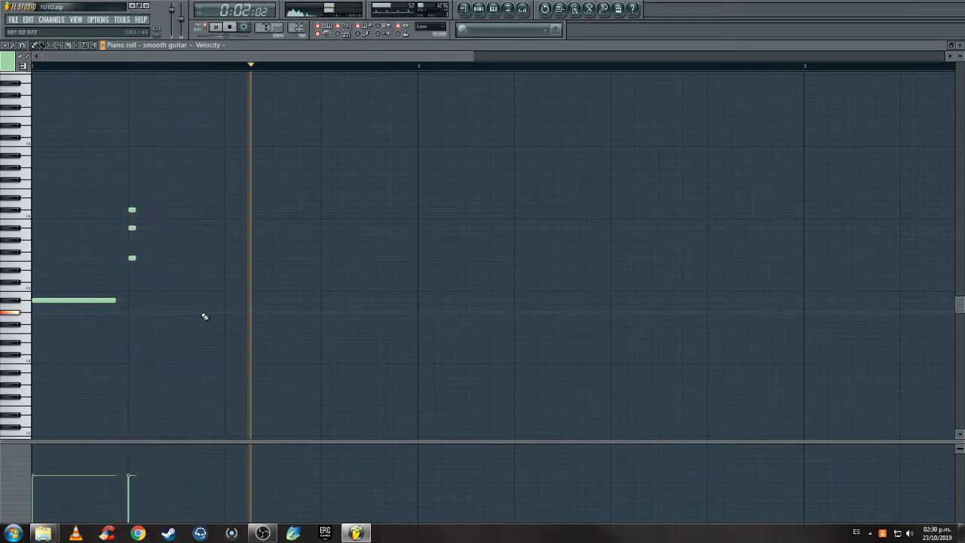
pyautogui.press('space')
pyautogui.press('space')
pyautogui.click(202, 313)
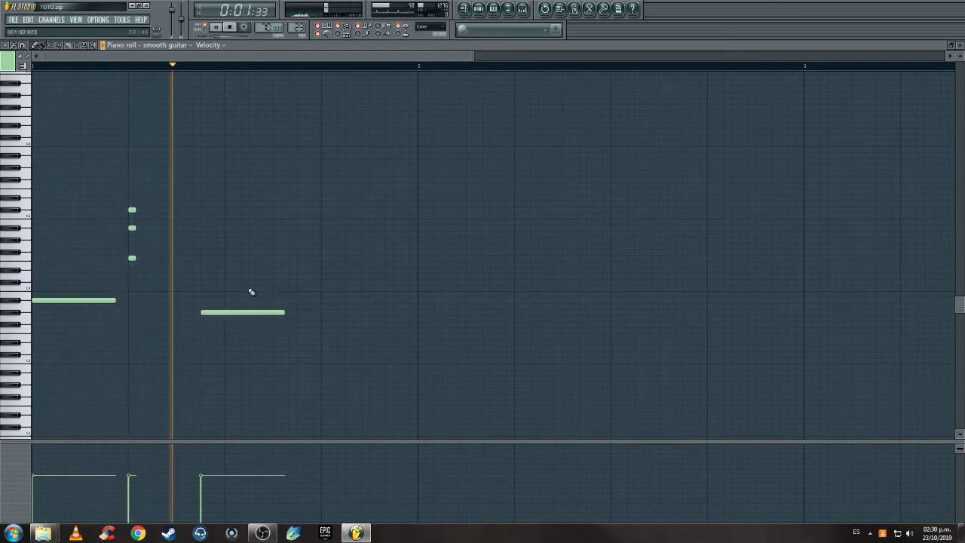
pyautogui.press('space')
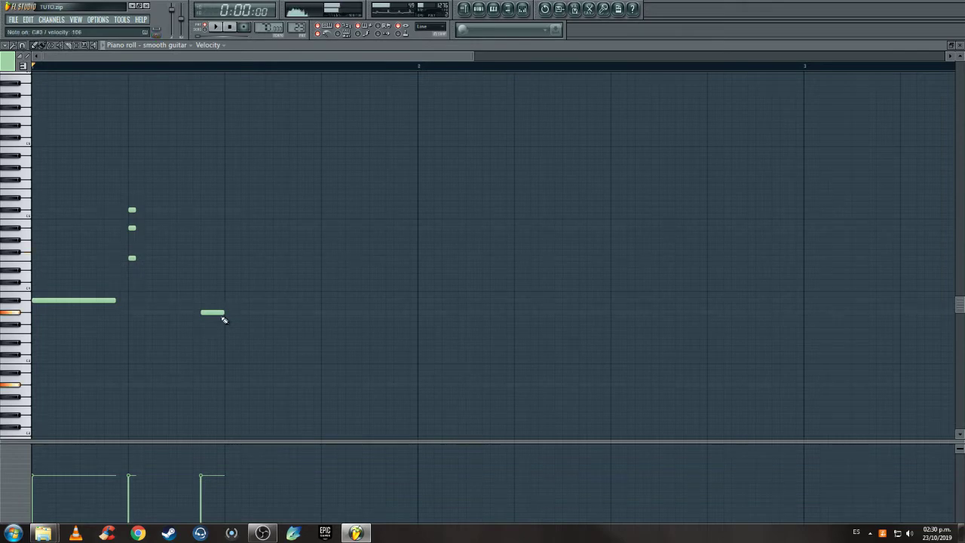
pyautogui.press('space')
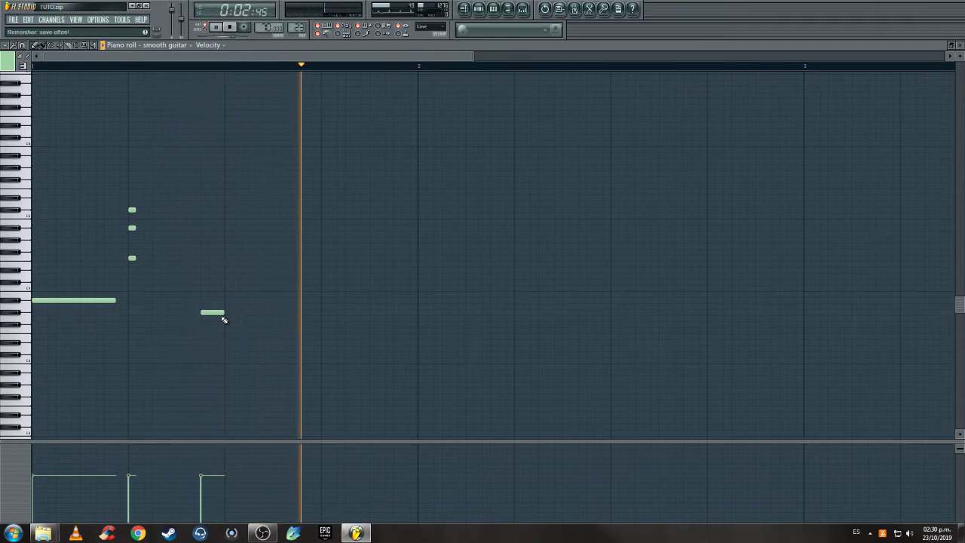
pyautogui.press('space')
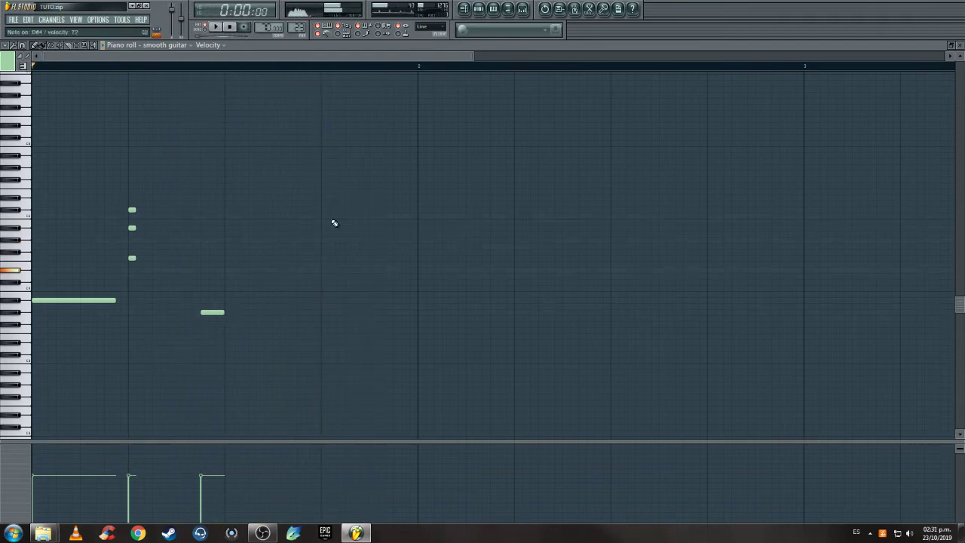
# - Stack D#4, G#4 and C5 notes on beat 4 of bar 1 and shorten them into brief stabs
pyautogui.click(325, 272)
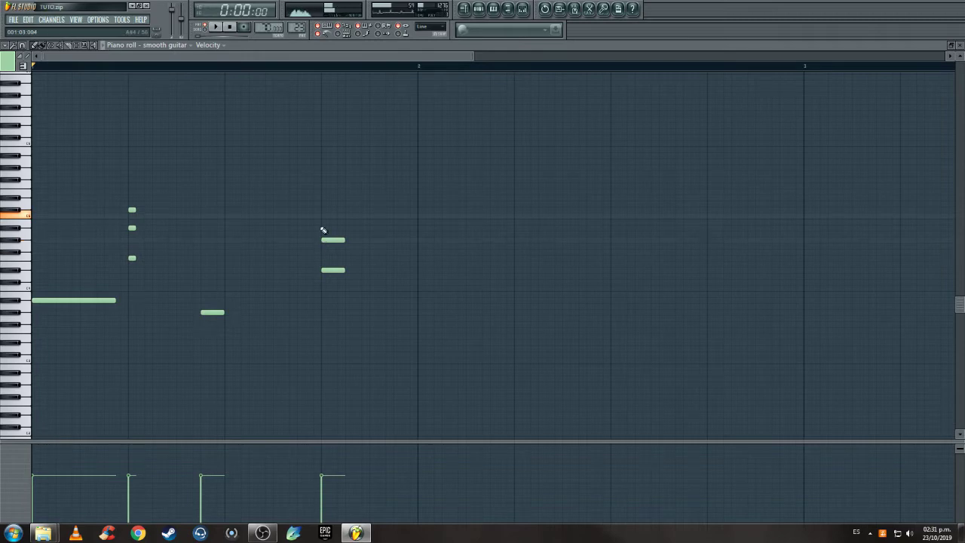
pyautogui.press('space')
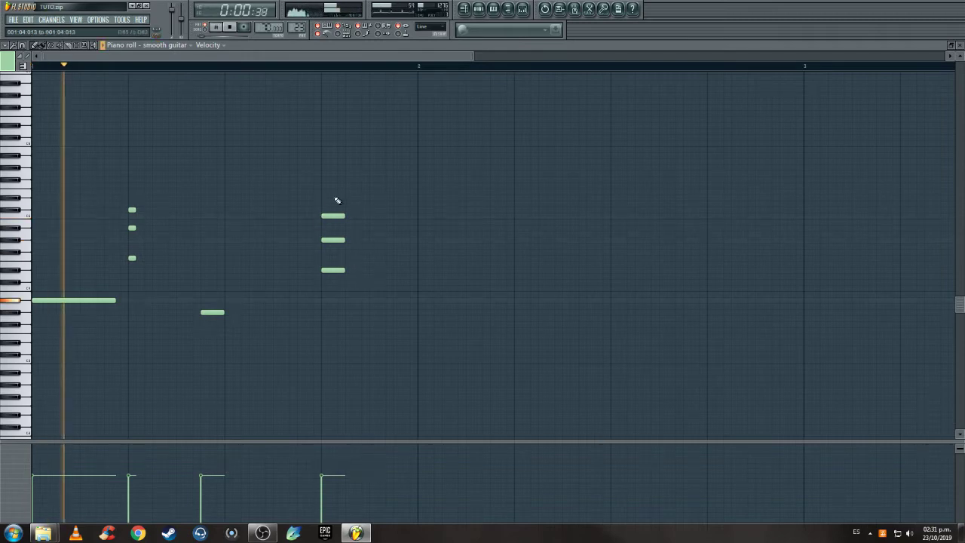
pyautogui.moveTo(336, 208); pyautogui.dragTo(329, 279)
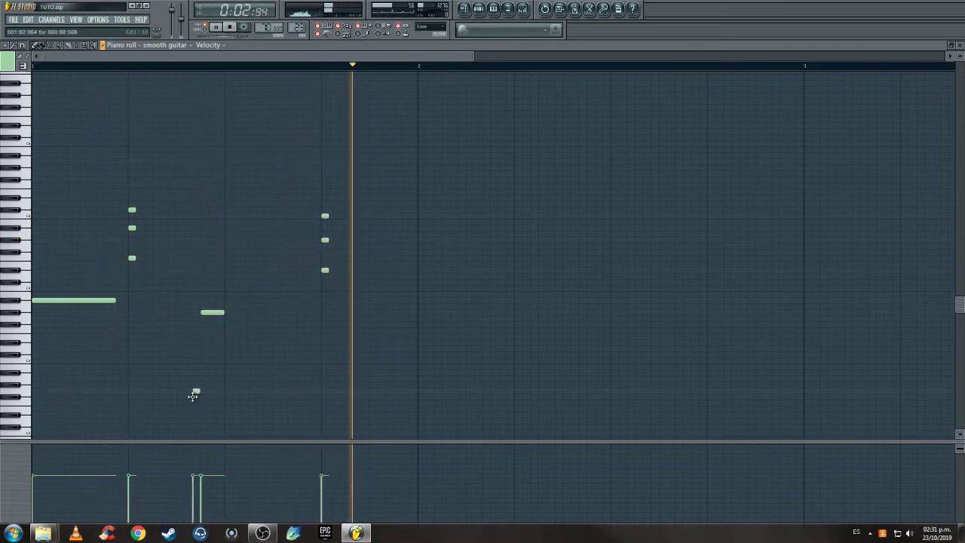
# - Add a G#2 note slightly ahead of the G#3 note, extend it to beat 3, and lengthen the G#3 note to 84 ticks
pyautogui.click(198, 385)
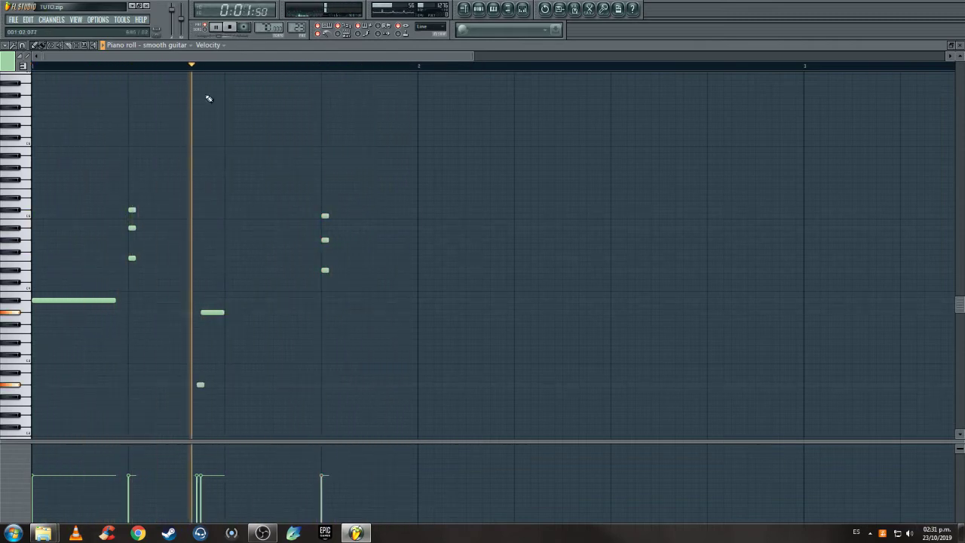
pyautogui.scroll(1, 239, 186)
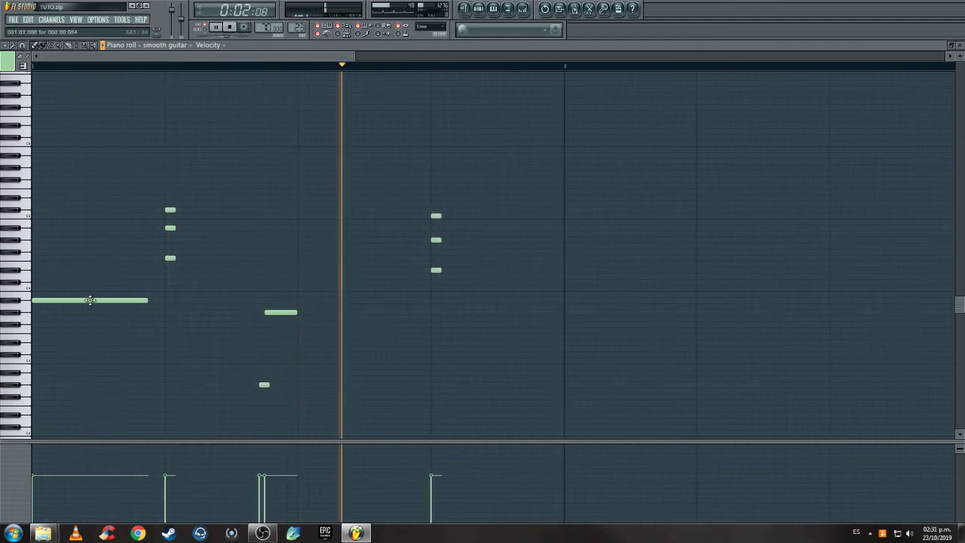
pyautogui.rightClick(270, 312)
pyautogui.hotkey('ctrl', 'z')
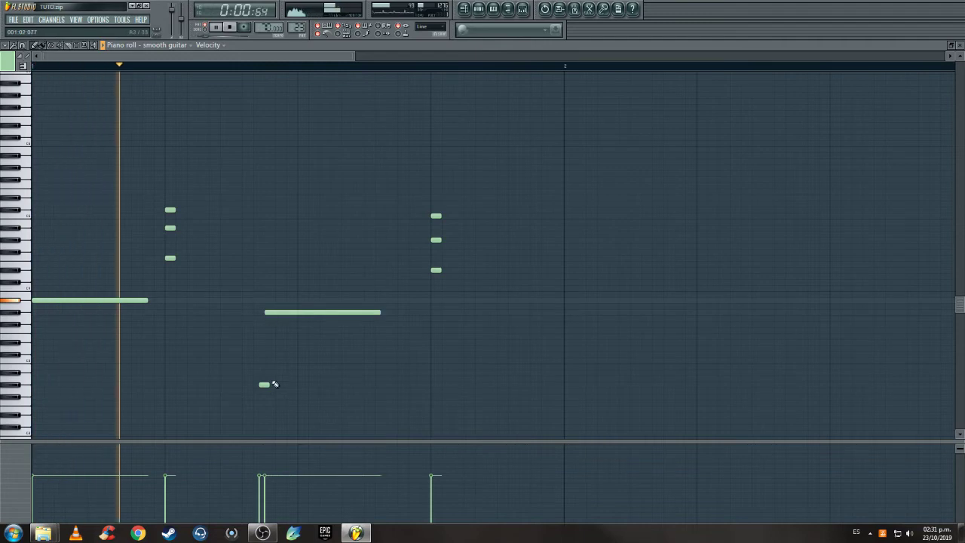
pyautogui.moveTo(269, 385); pyautogui.dragTo(297, 385)
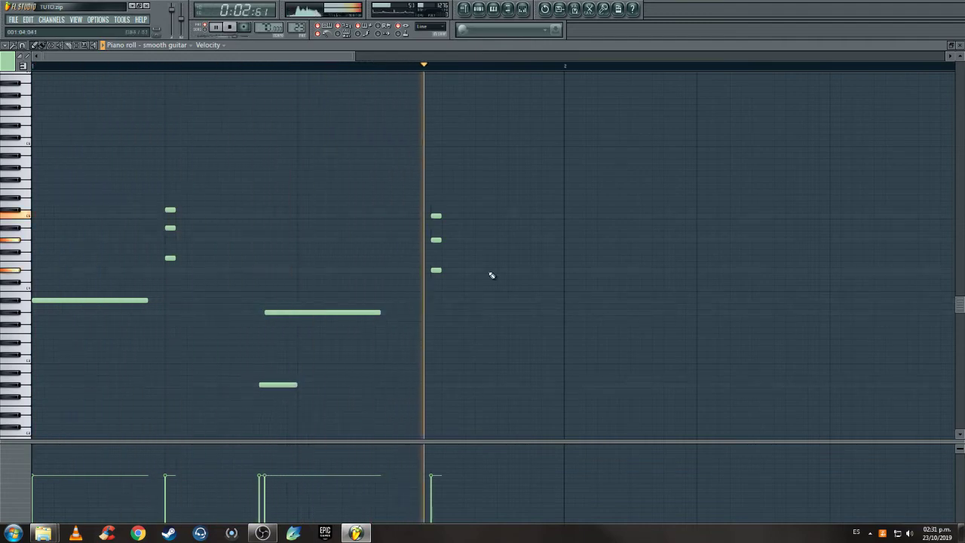
pyautogui.scroll(-2, 465, 224)
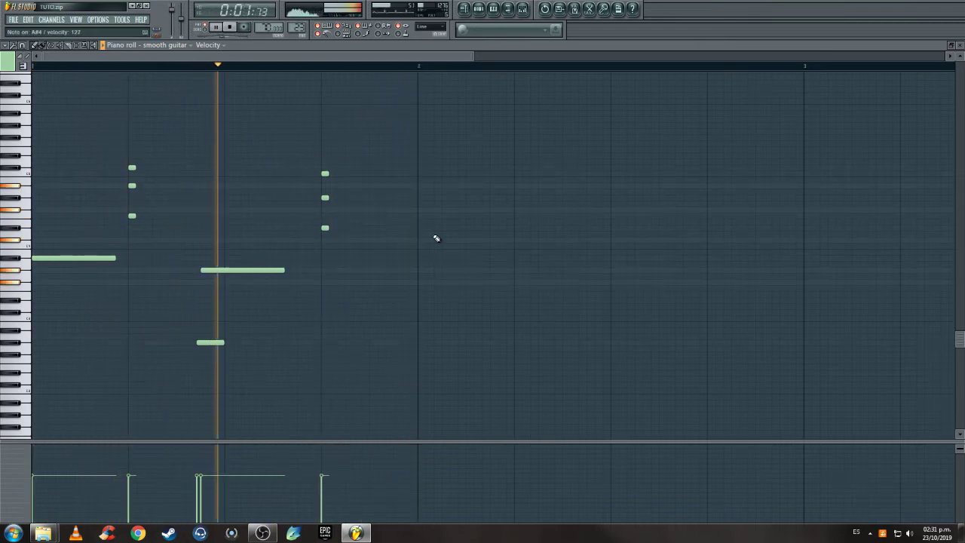
pyautogui.press('space')
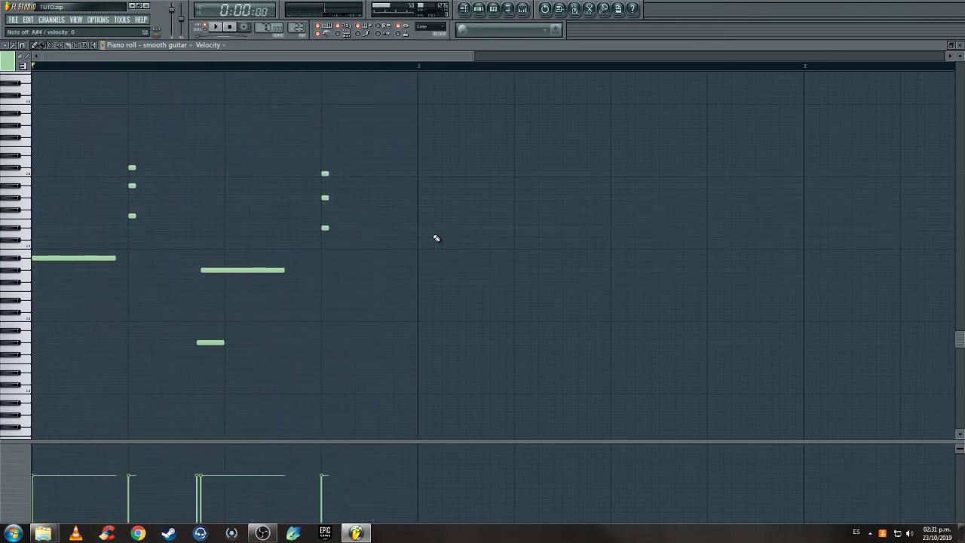
# - Record a staggered F#3, C#4, F#4 and A#4 chord around the start of bar 2 and play the pattern back
pyautogui.click(243, 27)
pyautogui.press('space')
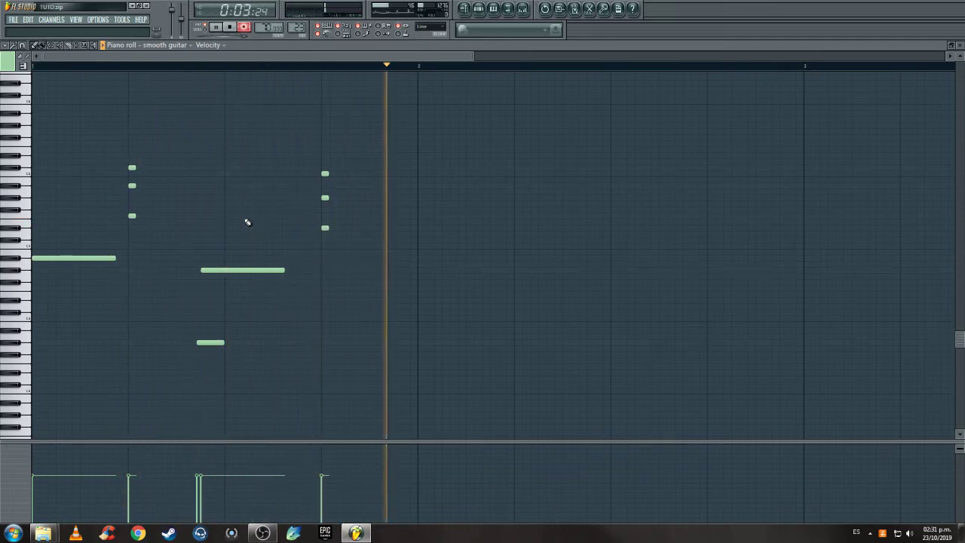
pyautogui.press('space')
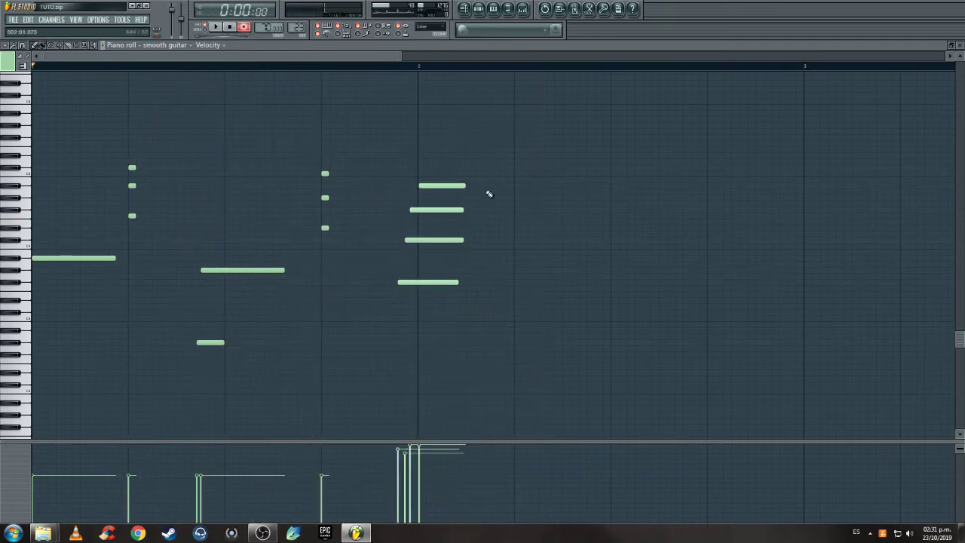
pyautogui.click(243, 27)
pyautogui.press('space')
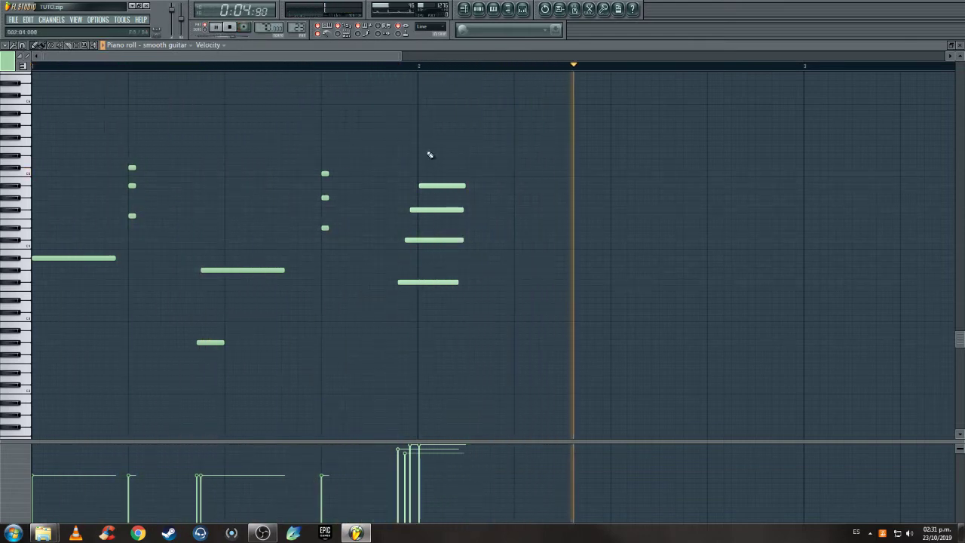
# - Lower the velocities of the four recorded chord notes, leaving the upper two louder than the lower two, and replay the pattern
pyautogui.moveTo(498, 153); pyautogui.dragTo(397, 386)
pyautogui.click(398, 476)
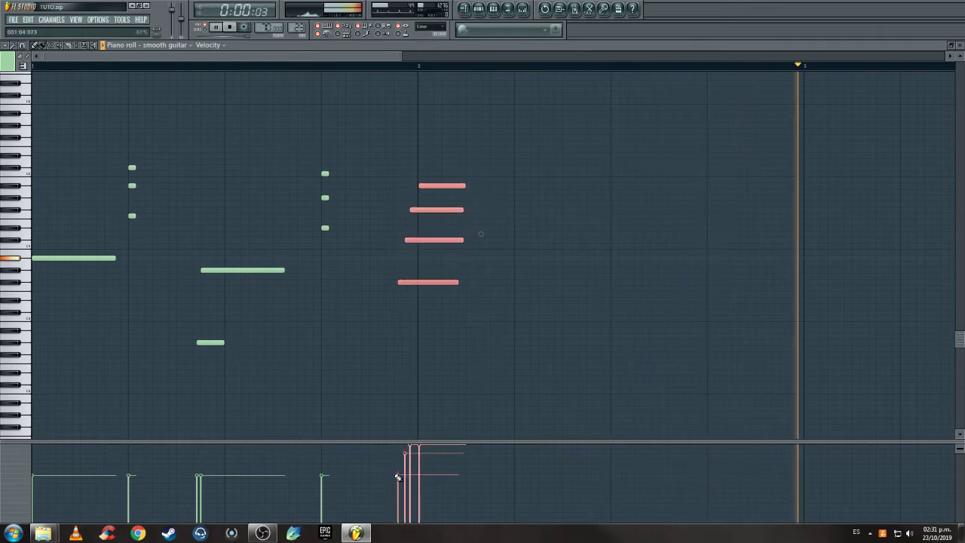
pyautogui.click(410, 475)
pyautogui.click(406, 478)
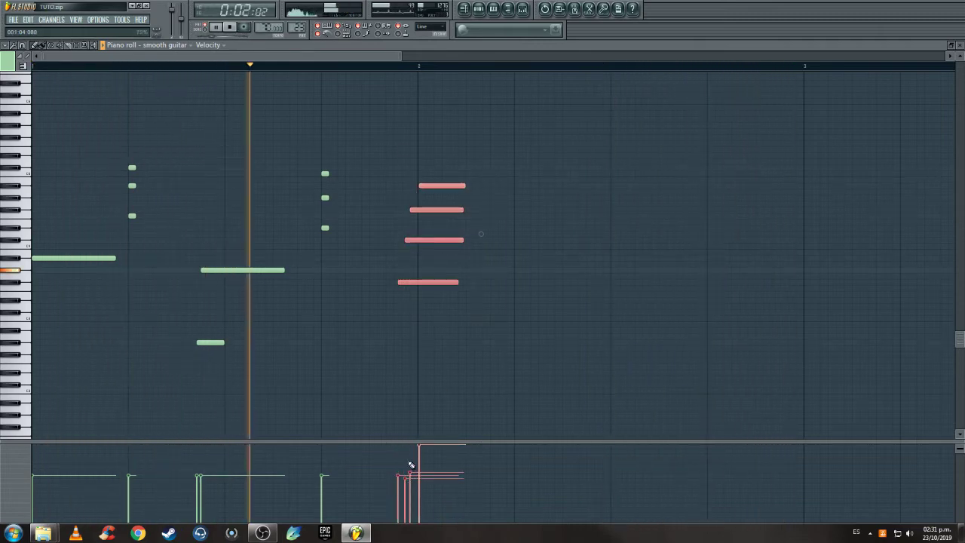
pyautogui.moveTo(411, 460); pyautogui.dragTo(421, 460)
pyautogui.keyDown('ctrl'); pyautogui.click(529, 263); pyautogui.keyUp('ctrl')
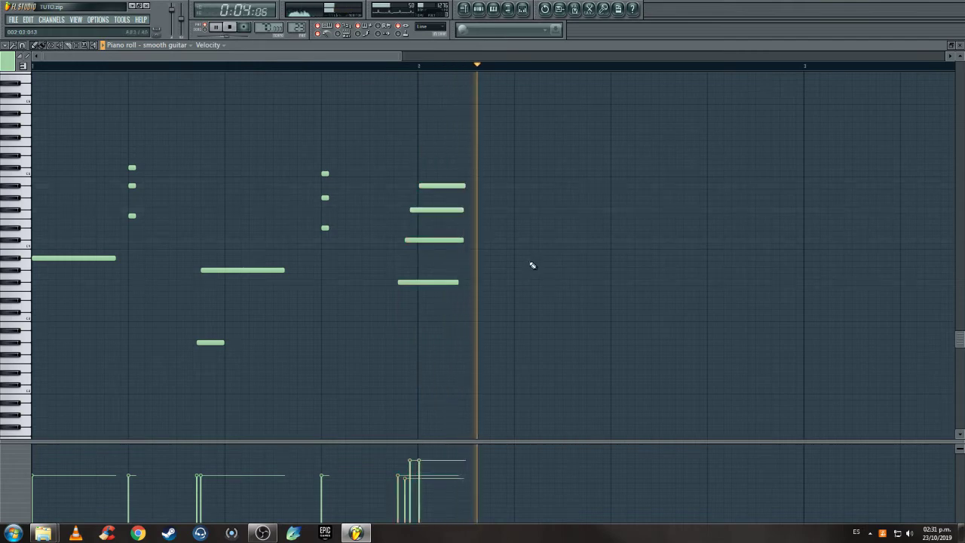
pyautogui.press('space')
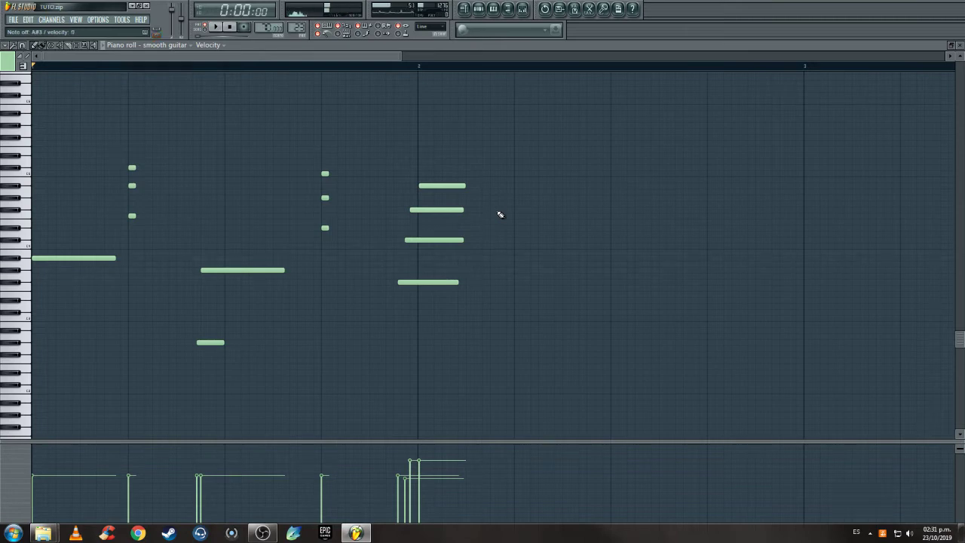
pyautogui.press('space')
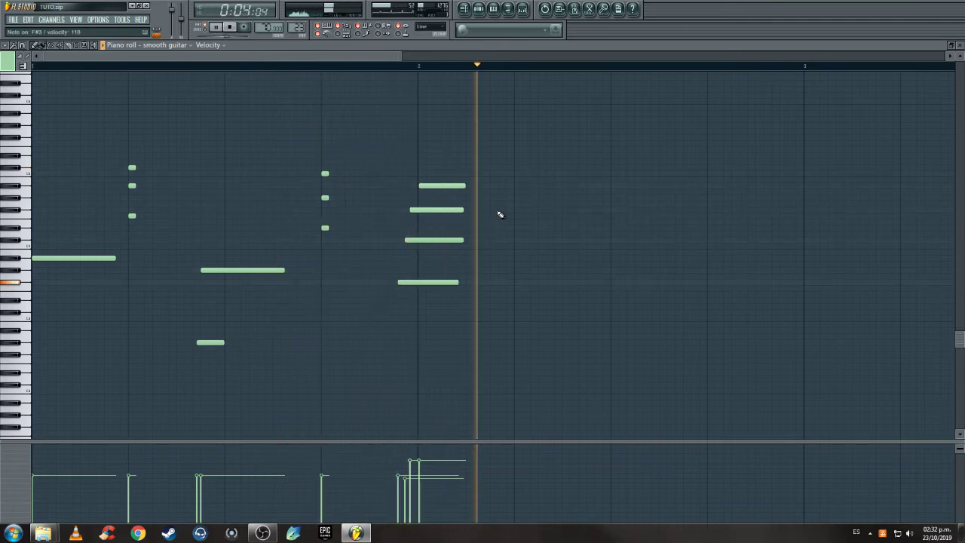
# - Stop playback and place four short ascending notes, F#3, G#3, A#3 and C#4, across the middle of bar 2
pyautogui.press('space')
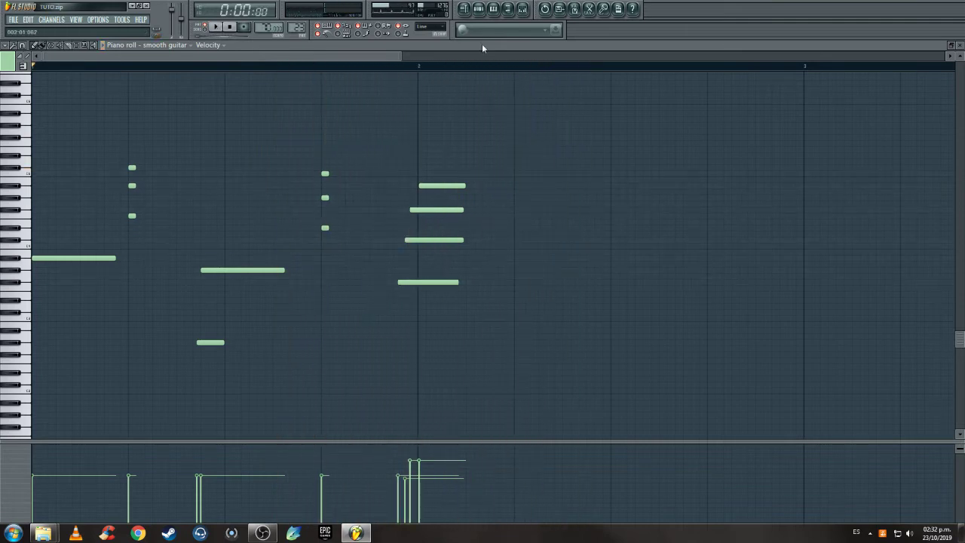
pyautogui.click(563, 240)
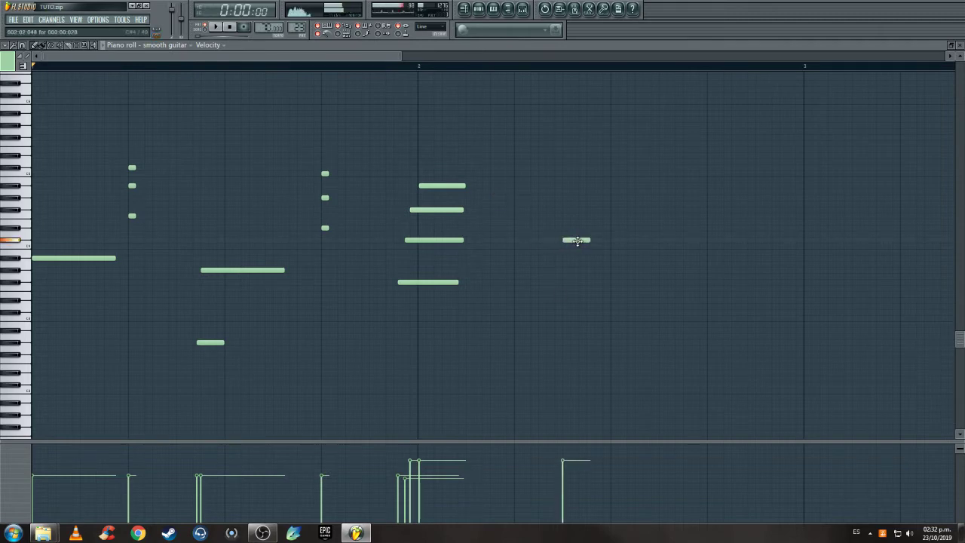
pyautogui.moveTo(573, 241); pyautogui.dragTo(577, 241)
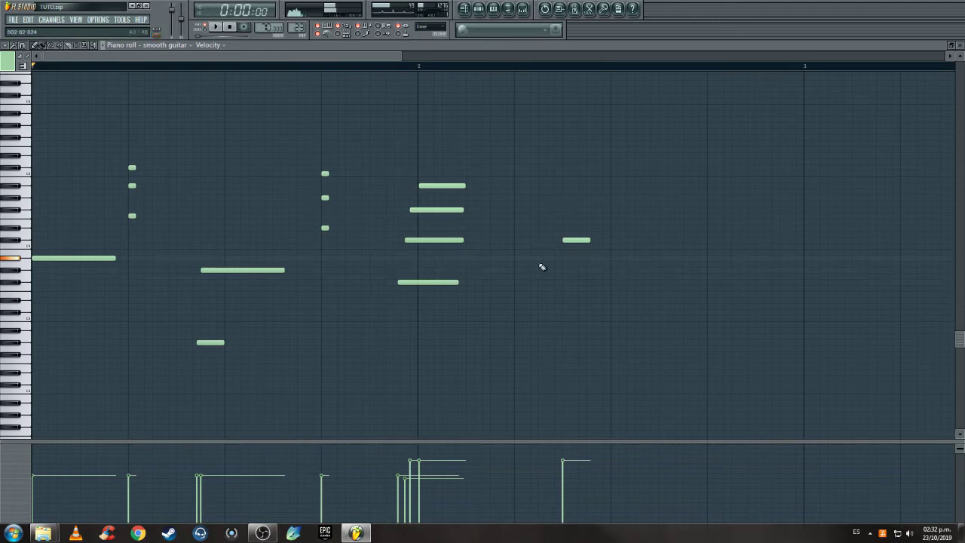
pyautogui.click(540, 260)
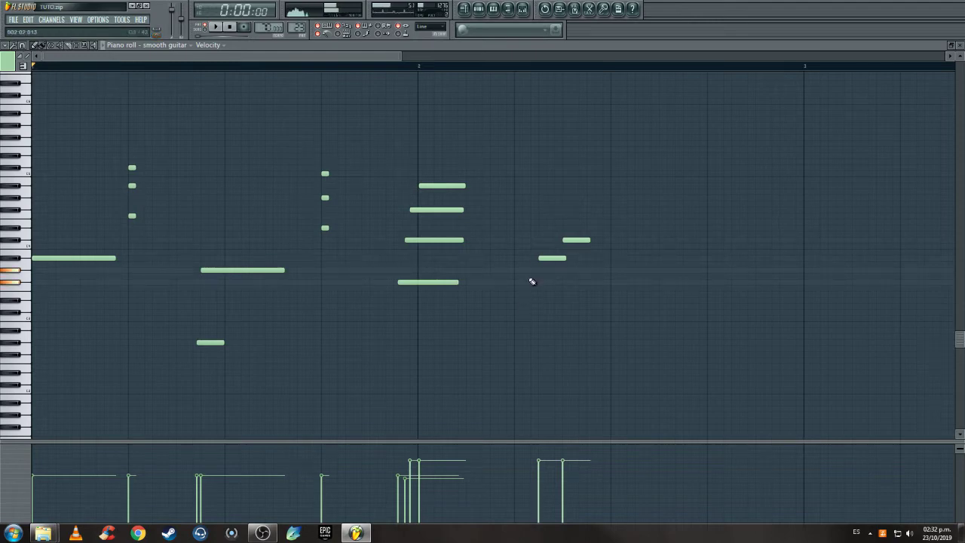
pyautogui.click(515, 272)
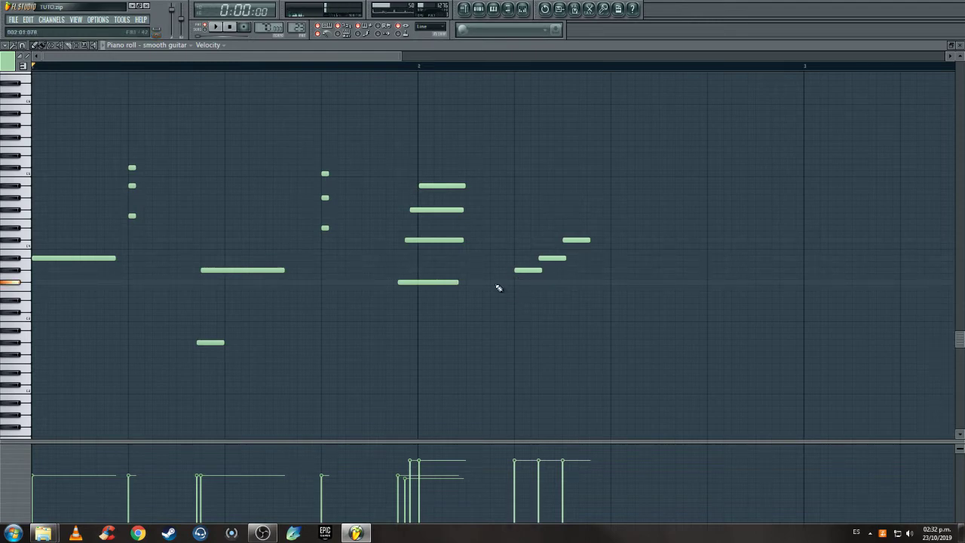
pyautogui.click(497, 284)
# - Shorten the four notes of the ascending run, lengthen its A#3 note again, and play the run back
pyautogui.press('space')
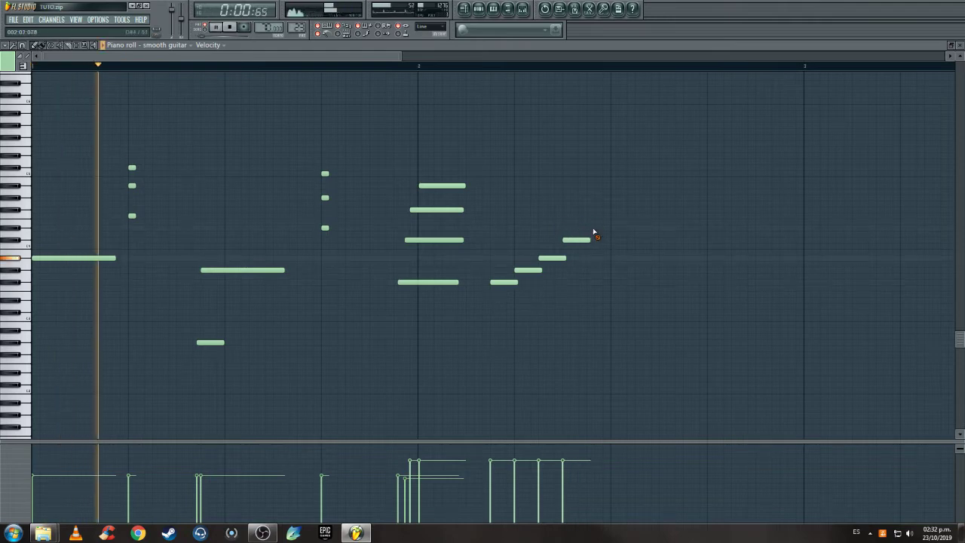
pyautogui.moveTo(605, 208); pyautogui.dragTo(508, 283)
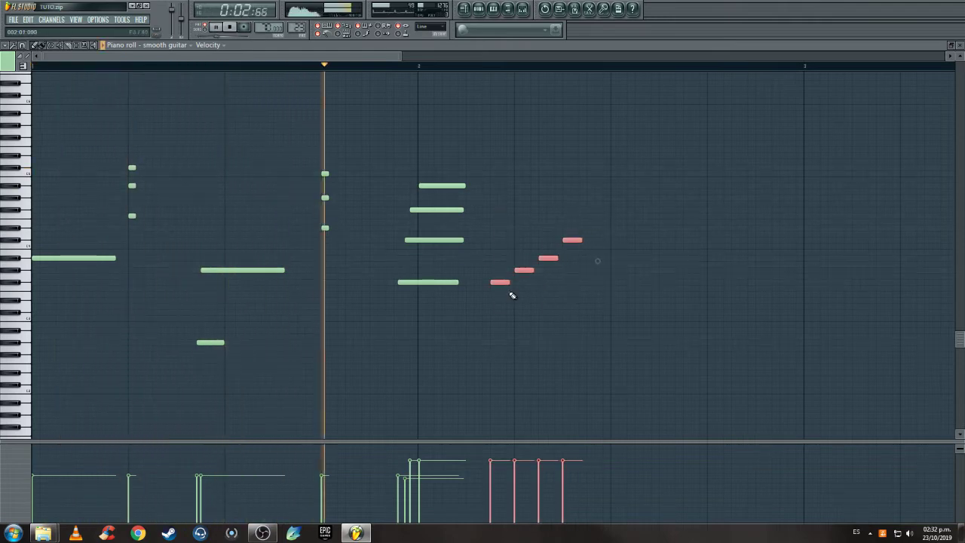
pyautogui.keyDown('ctrl'); pyautogui.click(512, 295); pyautogui.keyUp('ctrl')
pyautogui.moveTo(556, 259); pyautogui.dragTo(565, 258)
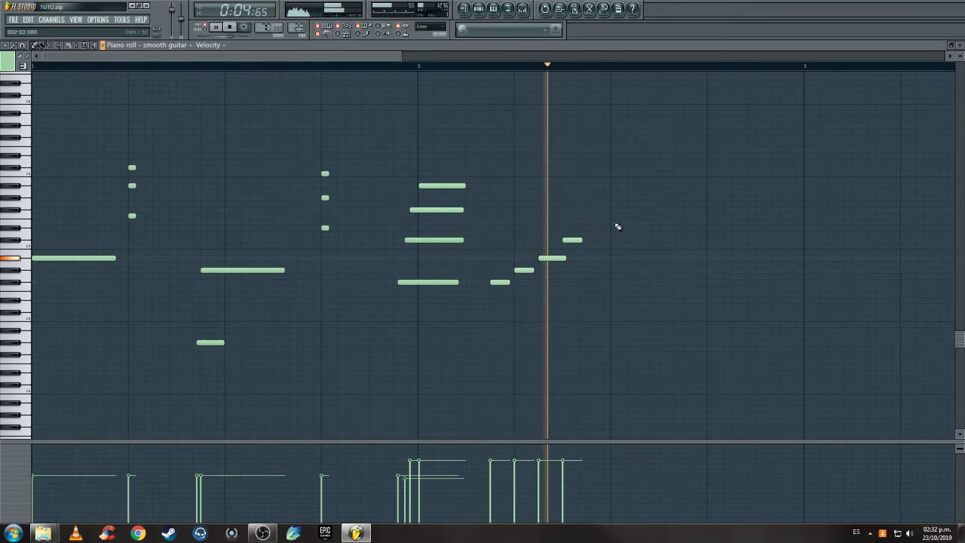
pyautogui.click(413, 63)
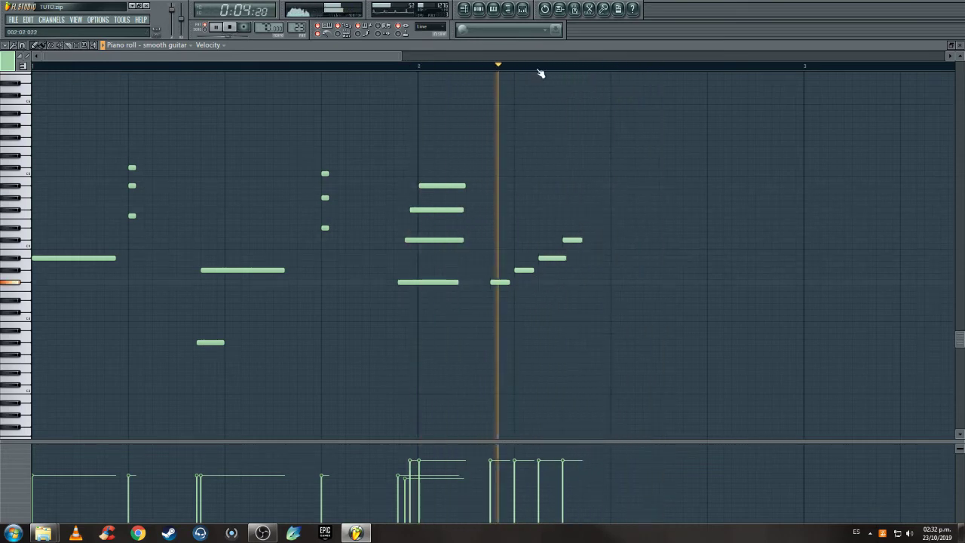
pyautogui.press('space')
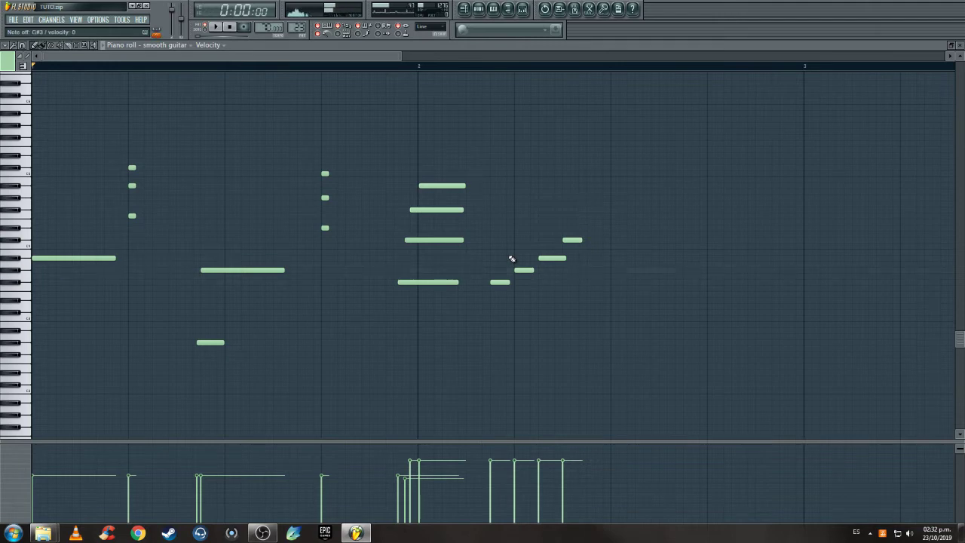
# - Loop the passage around the run, adjust the timing of its notes, and add a short C#5 note at its end
pyautogui.press('space')
pyautogui.moveTo(387, 71); pyautogui.dragTo(636, 68)
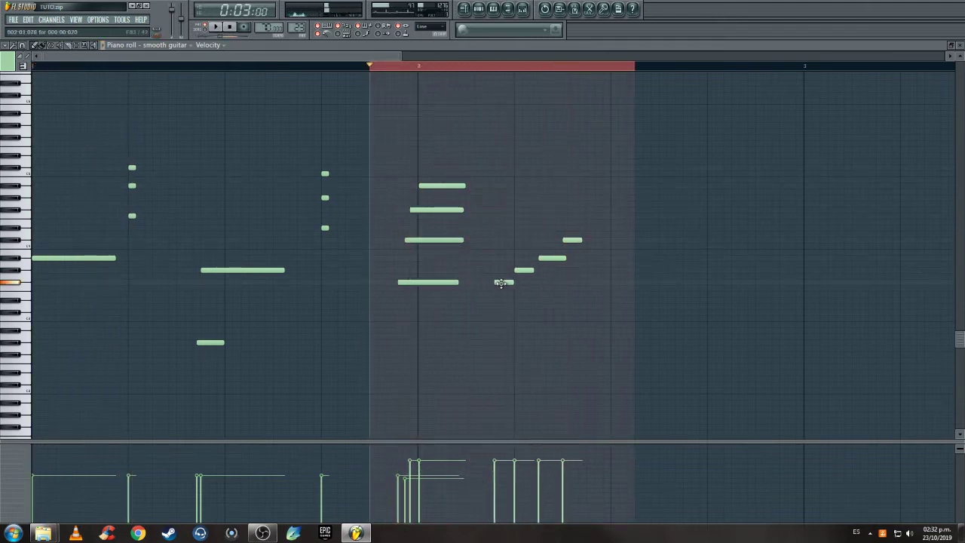
pyautogui.moveTo(525, 269); pyautogui.dragTo(545, 258)
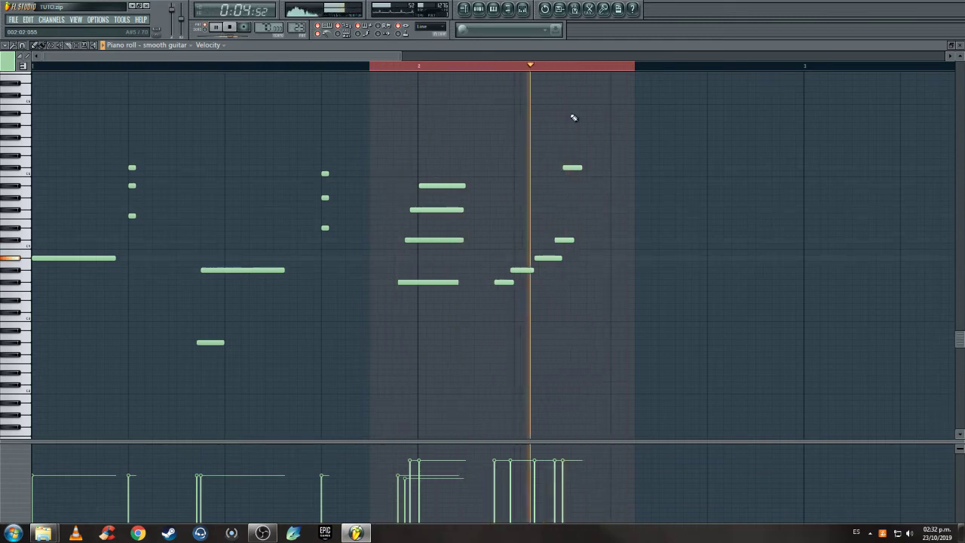
pyautogui.press('space')
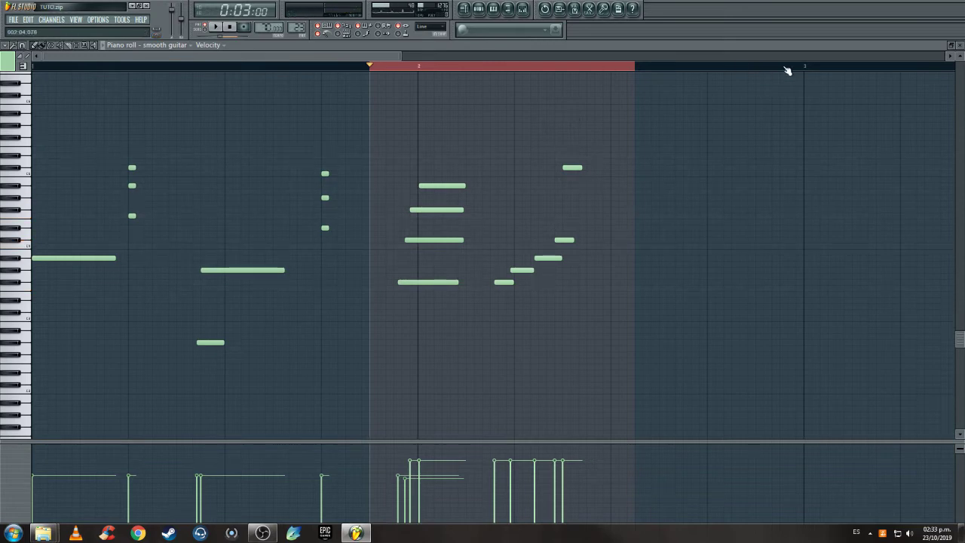
# - Try recording a held chord with a melody after the run while looping bars 1 and 2, and delete the take's notes
pyautogui.moveTo(803, 66); pyautogui.dragTo(32, 65)
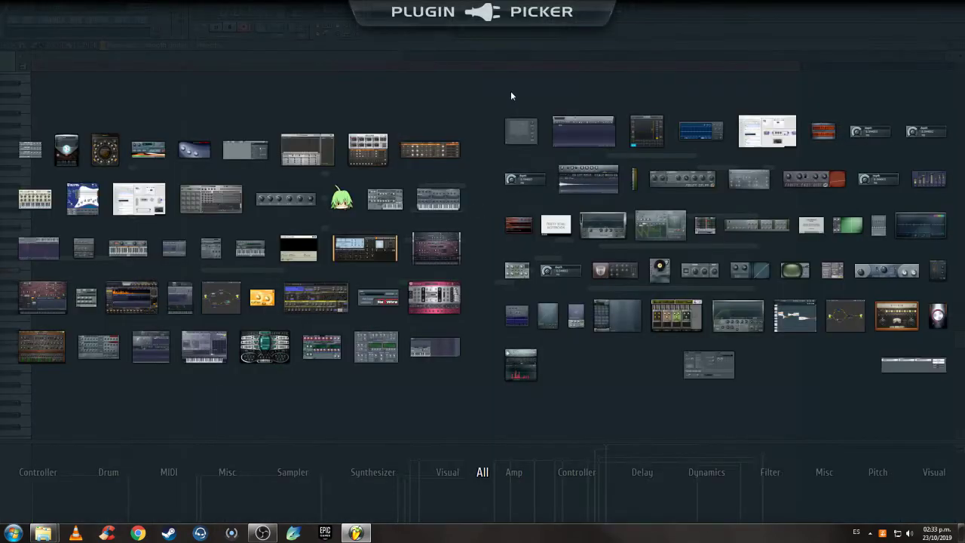
pyautogui.click(510, 96)
pyautogui.moveTo(650, 127); pyautogui.dragTo(809, 368)
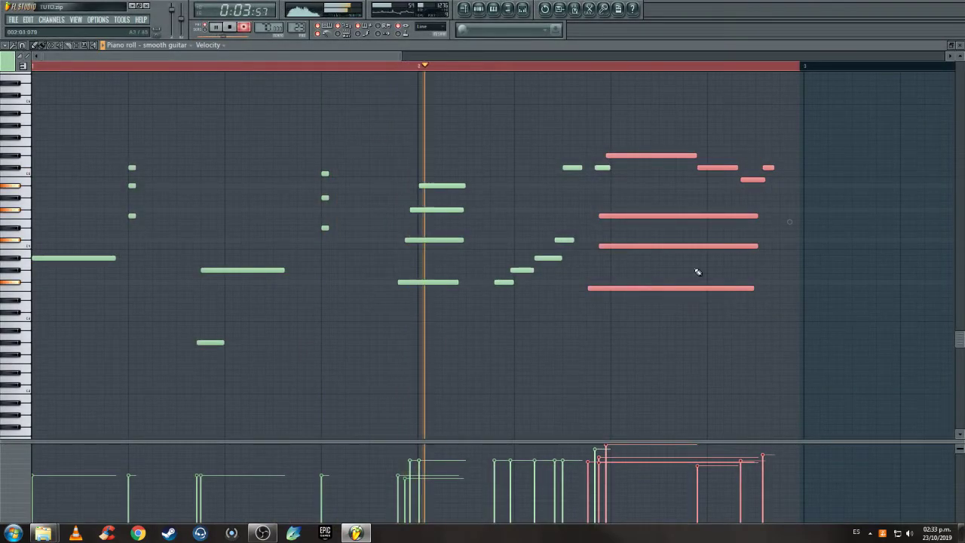
pyautogui.rightClick(712, 167)
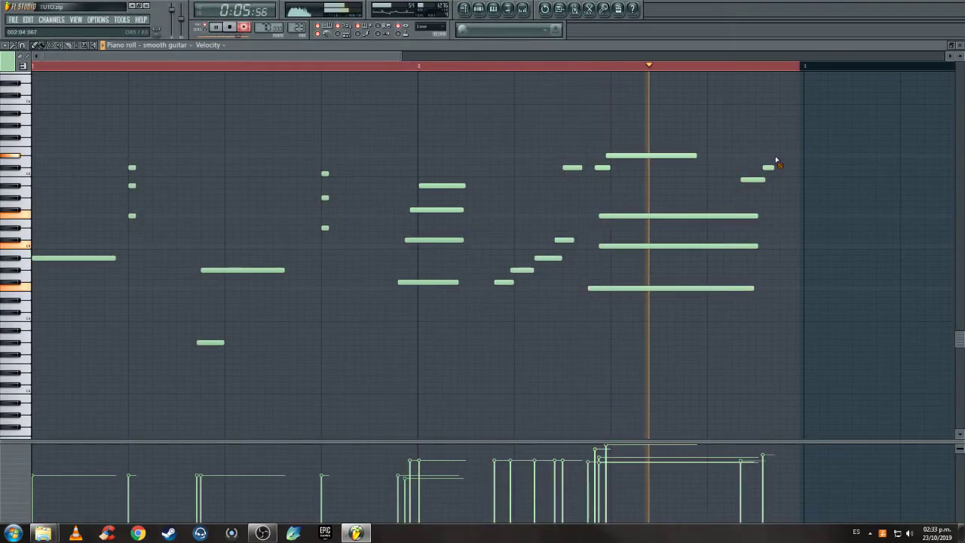
pyautogui.moveTo(695, 113); pyautogui.dragTo(717, 344)
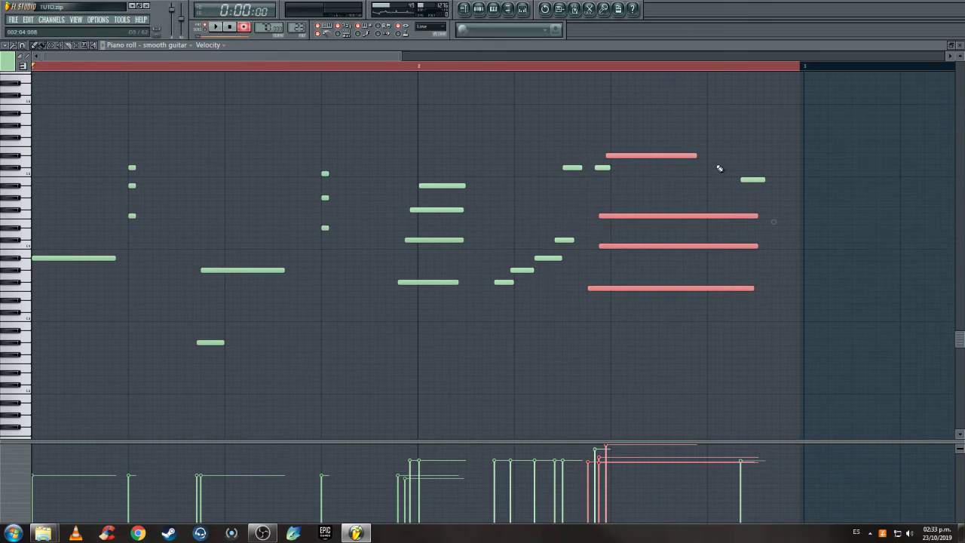
pyautogui.press('Delete')
pyautogui.rightClick(748, 180)
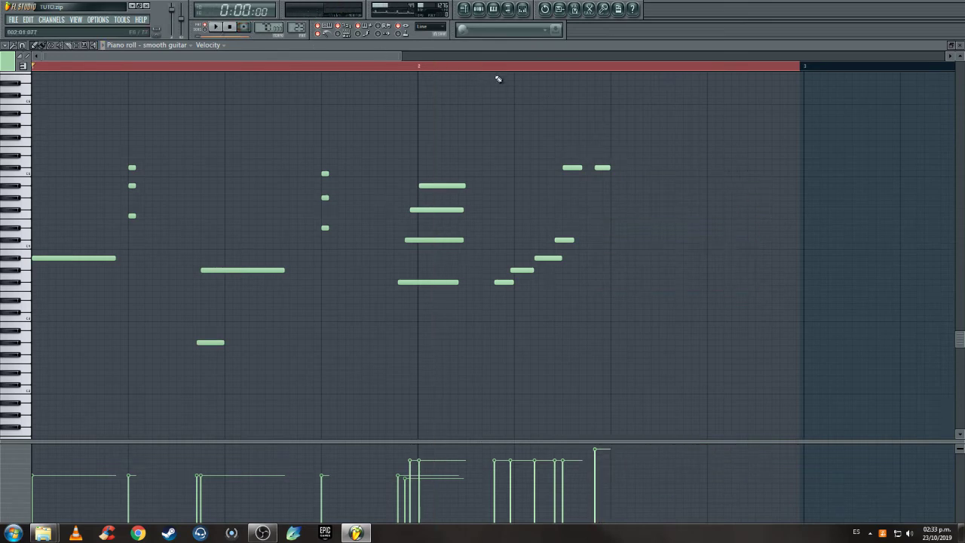
# - Loop the second half of bar 2 and delete the leftover C#5 note after the run
pyautogui.moveTo(497, 78); pyautogui.dragTo(743, 155)
pyautogui.press('space')
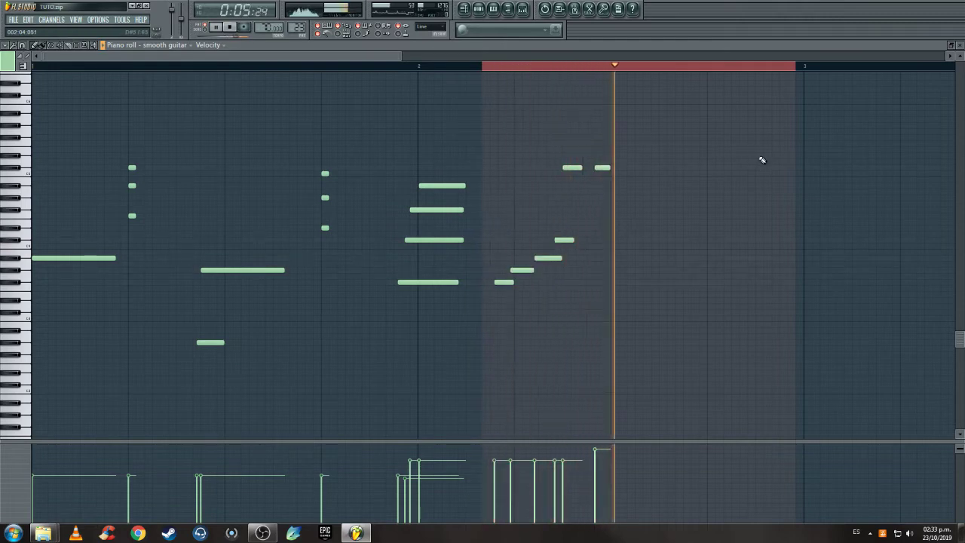
pyautogui.rightClick(607, 167)
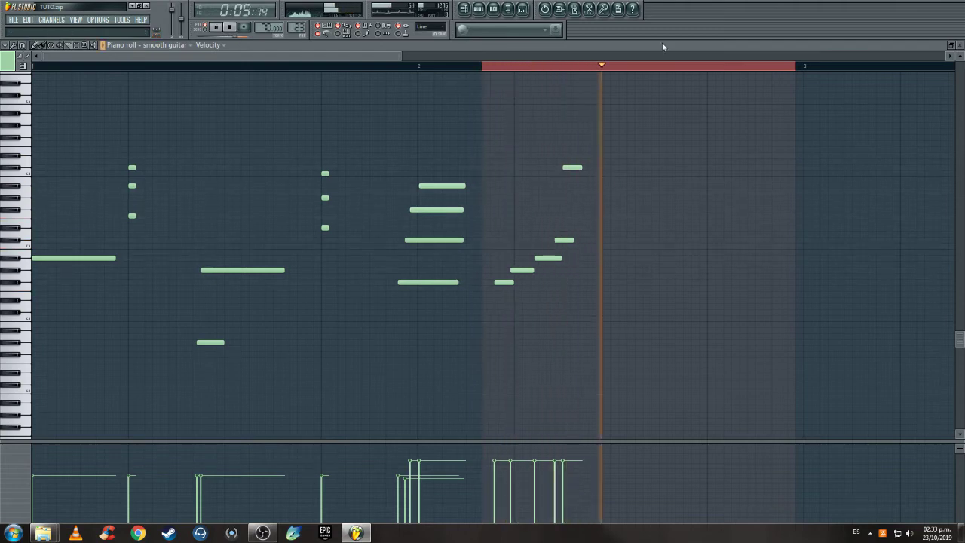
pyautogui.moveTo(803, 67); pyautogui.dragTo(549, 73)
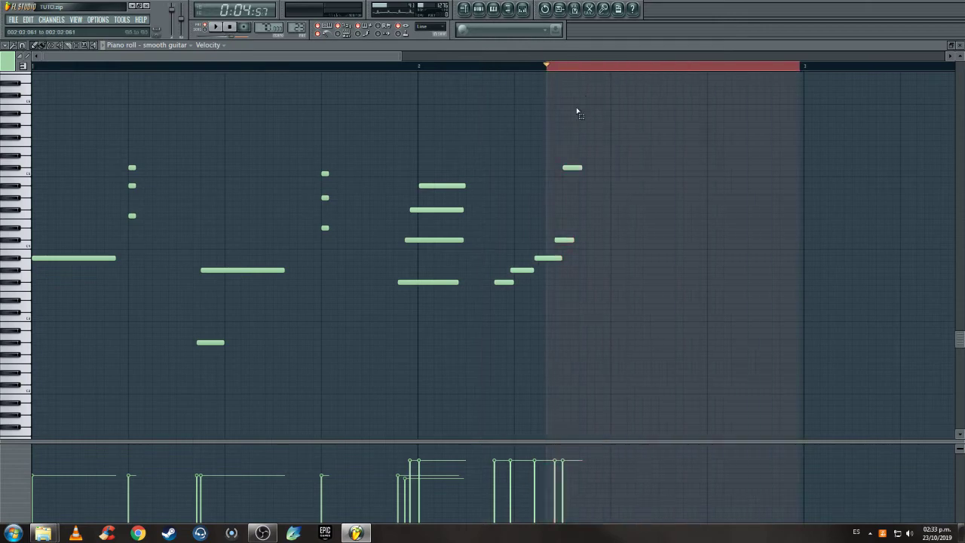
# - Clear the loop region and record an F3, C4, F4 and A4 chord with a D#5, C#5, C5, C#5 melody and a closing G#2
pyautogui.rightClick(605, 73)
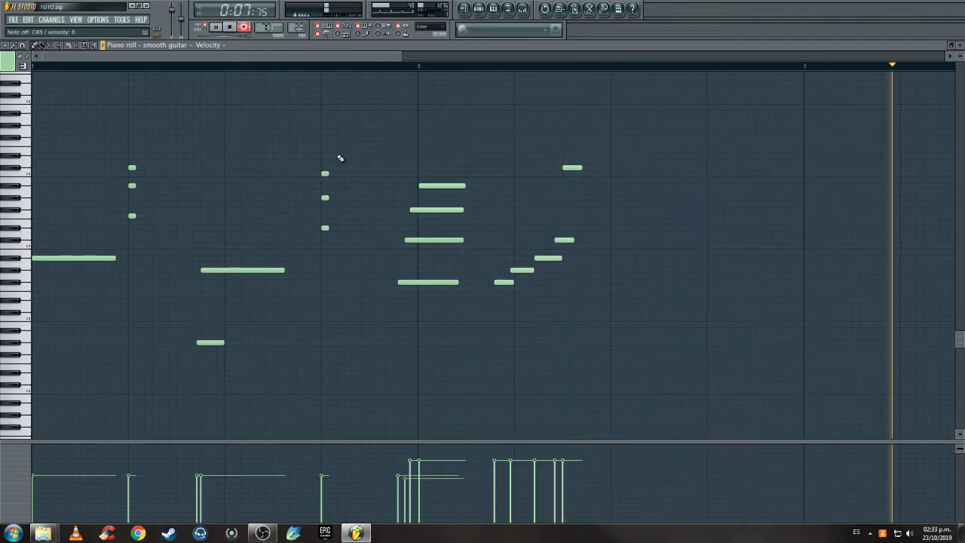
pyautogui.press('space')
pyautogui.scroll(-1, 638, 126)
pyautogui.press('space')
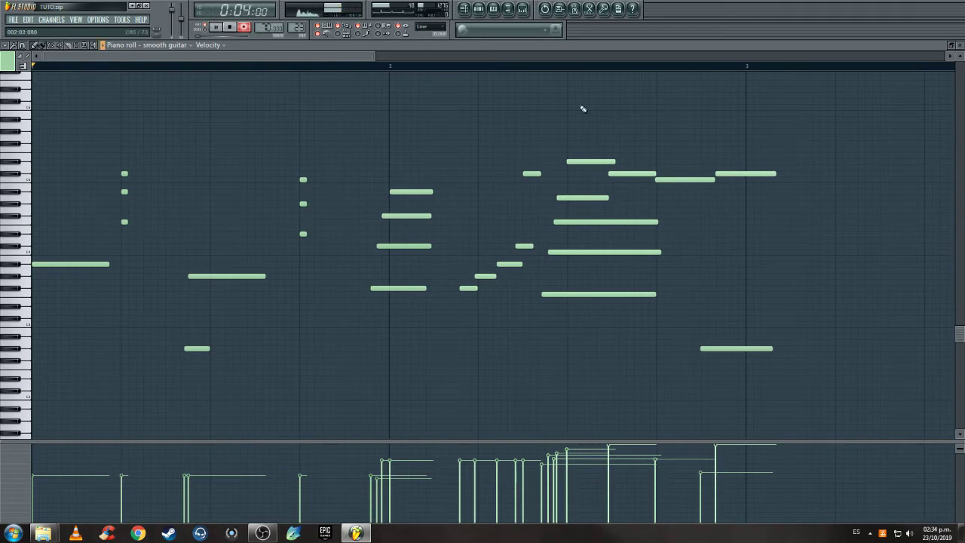
# - Loop bar 2, select all the newly recorded chord, melody and bass notes, and shift them slightly later
pyautogui.moveTo(381, 67); pyautogui.dragTo(812, 66)
pyautogui.scroll(2, 654, 74)
pyautogui.moveTo(494, 128); pyautogui.dragTo(859, 367)
pyautogui.press('space')
pyautogui.moveTo(558, 294); pyautogui.dragTo(576, 294)
pyautogui.press('space')
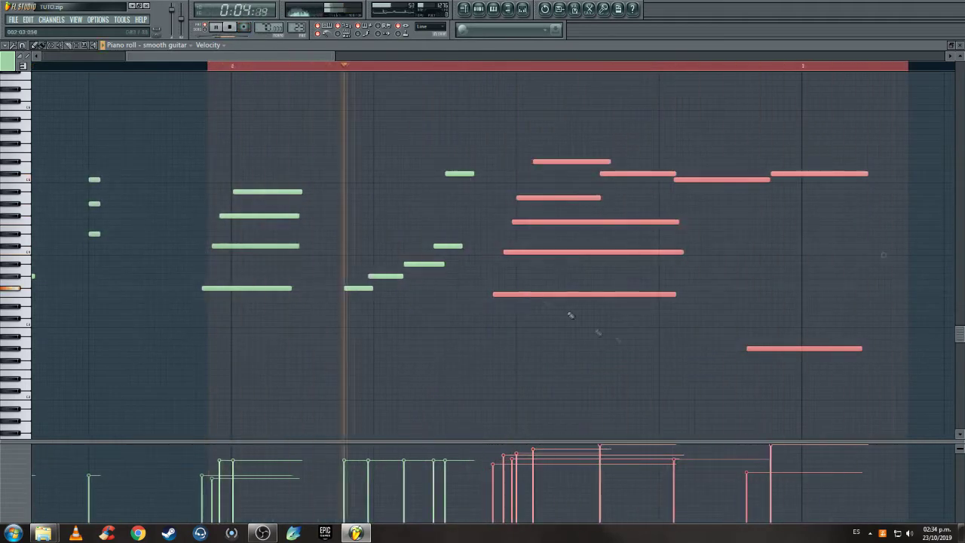
pyautogui.keyDown('ctrl'); pyautogui.click(571, 315); pyautogui.keyUp('ctrl')
pyautogui.press('space')
# - Shift the four melody notes D#5, C#5, C5 and C#5 slightly earlier and shorten the C5 note
pyautogui.moveTo(537, 154); pyautogui.dragTo(852, 186)
pyautogui.moveTo(704, 178); pyautogui.dragTo(686, 179)
pyautogui.press('space')
pyautogui.keyDown('ctrl'); pyautogui.click(763, 191); pyautogui.keyUp('ctrl')
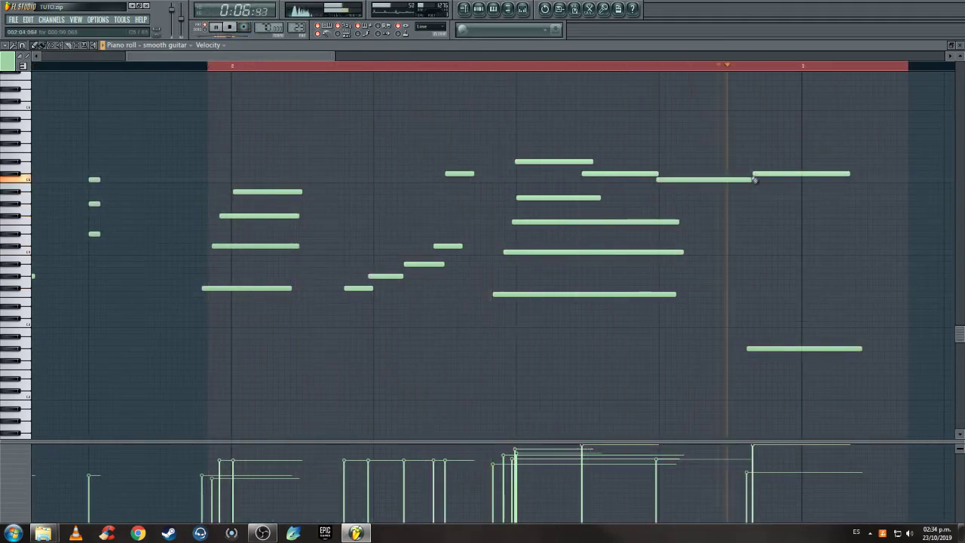
pyautogui.moveTo(751, 179); pyautogui.dragTo(715, 179)
# - Slice the final C#5 and G#2 notes at the start of bar 3, delete the overhanging parts, and clear the loop region
pyautogui.moveTo(740, 151); pyautogui.dragTo(762, 349)
pyautogui.moveTo(802, 154); pyautogui.dragTo(803, 365)
pyautogui.click(34, 45)
pyautogui.press('Delete')
pyautogui.scroll(-2, 717, 88)
pyautogui.keyDown('ctrl'); pyautogui.click(720, 67); pyautogui.keyUp('ctrl')
pyautogui.press('space')
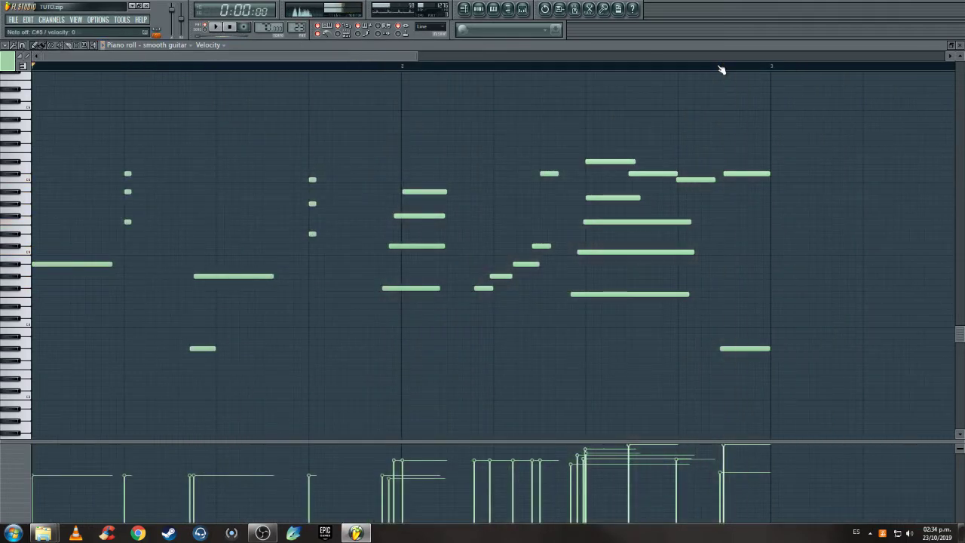
# - Loop the run and chord, add a short C#5 note just before the D#5, and nudge the F4 and A4 notes slightly earlier
pyautogui.moveTo(471, 67); pyautogui.dragTo(647, 67)
pyautogui.press('space')
pyautogui.click(585, 175)
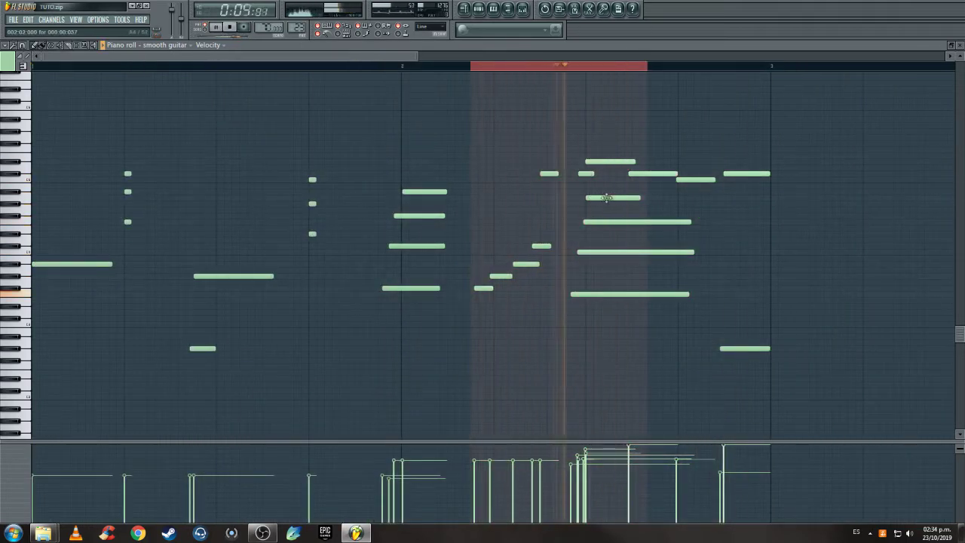
pyautogui.moveTo(609, 223); pyautogui.dragTo(605, 223)
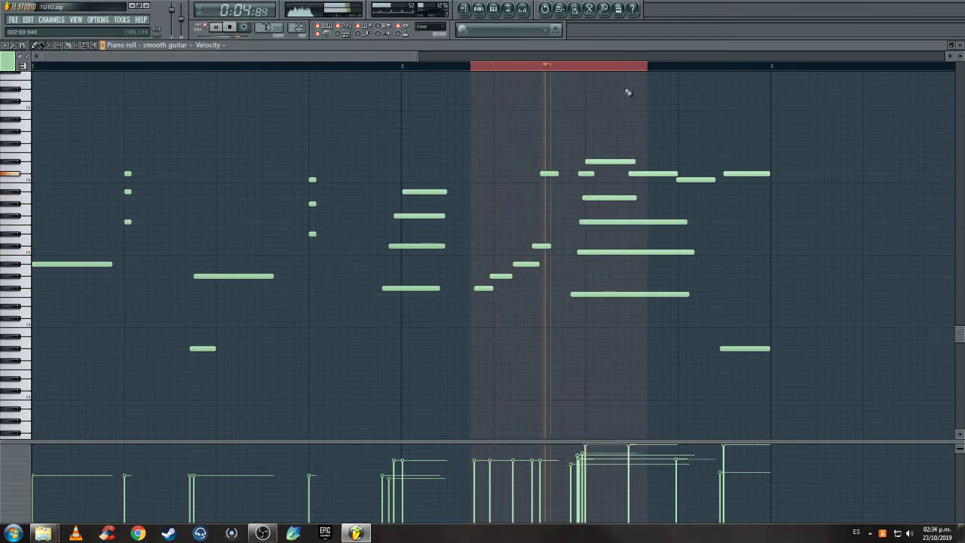
# - Shift the short C#5, the D#5 and the following C#5 slightly later, and clear the loop region
pyautogui.moveTo(578, 147); pyautogui.dragTo(622, 161)
pyautogui.keyDown('ctrl'); pyautogui.click(612, 187); pyautogui.keyUp('ctrl')
pyautogui.keyDown('ctrl'); pyautogui.click(625, 66); pyautogui.keyUp('ctrl')
pyautogui.press('space')
# - Lower the velocities of the recorded chord's F3, C4 and F4 notes and raise the velocity of the C5 melody note
pyautogui.keyDown('ctrl'); pyautogui.click(640, 222); pyautogui.keyUp('ctrl')
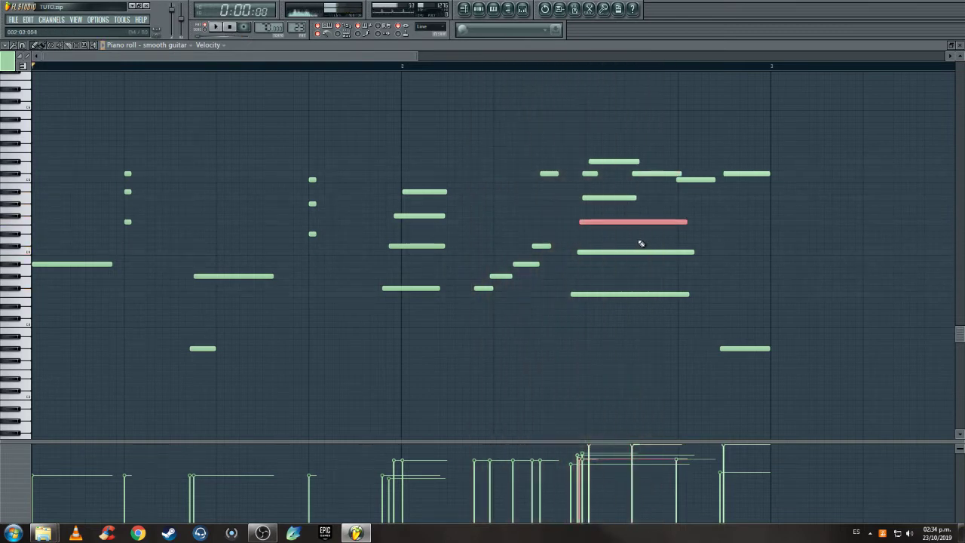
pyautogui.keyDown('ctrl'); pyautogui.click(698, 181); pyautogui.keyUp('ctrl')
pyautogui.moveTo(680, 459); pyautogui.dragTo(688, 449)
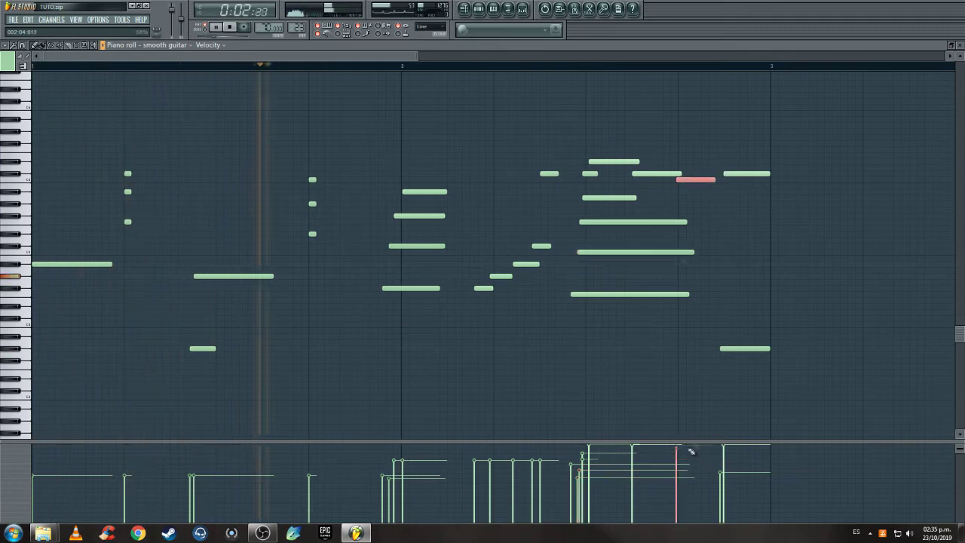
pyautogui.keyDown('ctrl'); pyautogui.click(706, 349); pyautogui.keyUp('ctrl')
pyautogui.keyDown('ctrl'); pyautogui.click(603, 295); pyautogui.keyUp('ctrl')
pyautogui.moveTo(572, 465)
pyautogui.mouseDown()
pyautogui.moveTo(570, 478)
pyautogui.moveTo(570, 469)
pyautogui.mouseUp()
pyautogui.keyDown('ctrl'); pyautogui.click(558, 361); pyautogui.keyUp('ctrl')
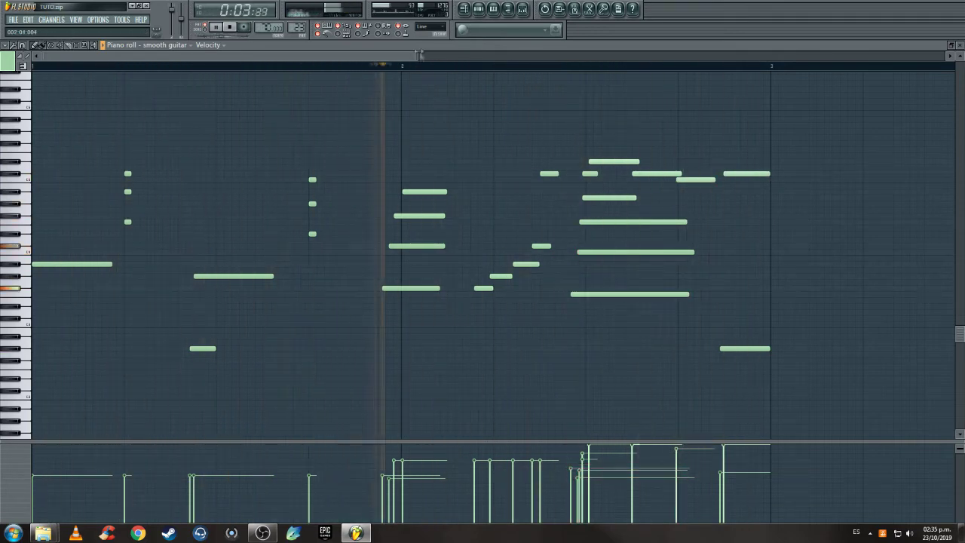
# - In bar 1, lengthen the C#5, C5 and D#4 stab notes slightly and delay the beat 2 stab's A#4 note
pyautogui.scroll(1, 143, 179)
pyautogui.moveTo(146, 174); pyautogui.dragTo(161, 173)
pyautogui.press('space')
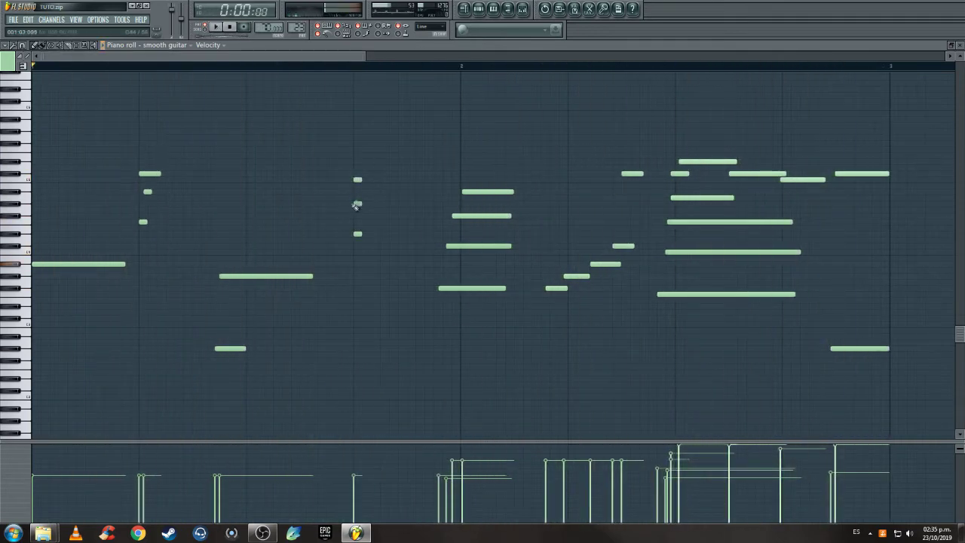
pyautogui.press('space')
pyautogui.moveTo(361, 180); pyautogui.dragTo(366, 180)
pyautogui.moveTo(361, 234); pyautogui.dragTo(130, 164)
pyautogui.press('space')
pyautogui.press('space')
pyautogui.press('space')
pyautogui.click(160, 173)
# - Raise the velocities of the upper notes in the beat 2 stab of bar 1, and slightly raise the beat 4 stab
pyautogui.moveTo(152, 453); pyautogui.dragTo(138, 464)
pyautogui.moveTo(359, 469); pyautogui.dragTo(352, 469)
pyautogui.keyDown('ctrl'); pyautogui.click(342, 136); pyautogui.keyUp('ctrl')
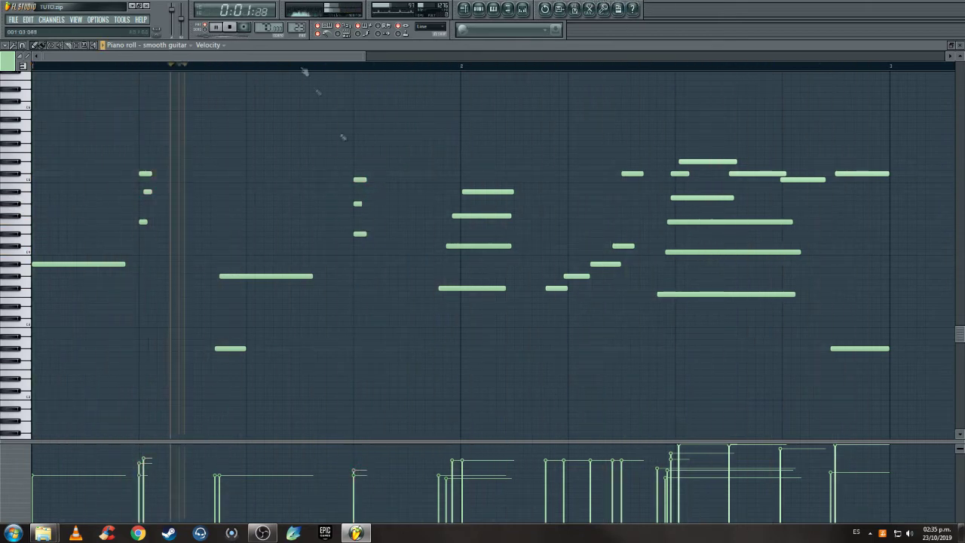
pyautogui.keyDown('ctrl'); pyautogui.click(357, 203); pyautogui.keyUp('ctrl')
pyautogui.press('space')
# - Raise the beat 4 stab's velocity further in bar 1 and replay the pattern from the start
pyautogui.moveTo(340, 161); pyautogui.dragTo(378, 213)
pyautogui.moveTo(360, 455); pyautogui.dragTo(352, 456)
pyautogui.press('space')
pyautogui.click(338, 66)
pyautogui.scroll(-1, 273, 153)
pyautogui.press('space')
pyautogui.press('space')
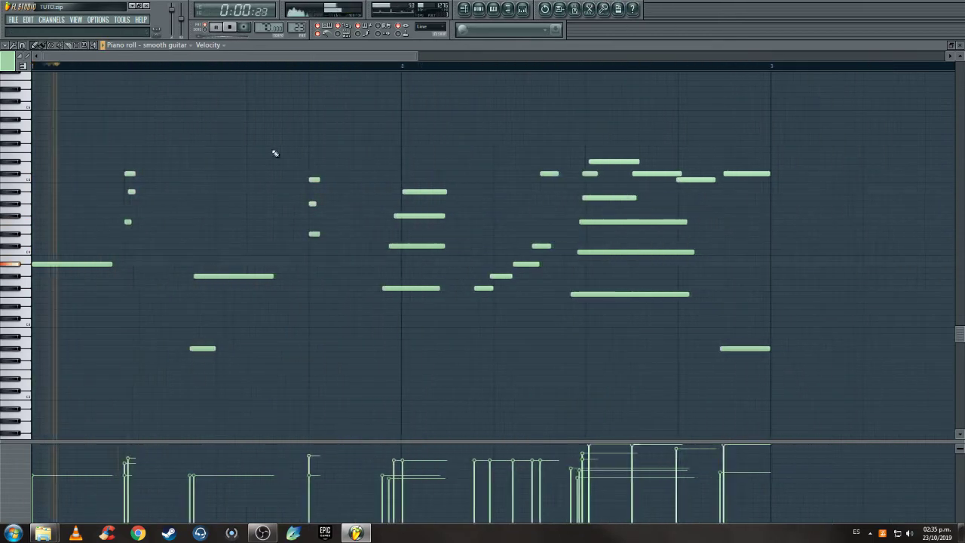
# - Select the long A#3 and G#3 notes in bar 1, slightly raise the A#3 note's velocity, and replay the pattern
pyautogui.moveTo(41, 232); pyautogui.dragTo(211, 303)
pyautogui.moveTo(33, 486)
pyautogui.mouseDown()
pyautogui.moveTo(40, 488)
pyautogui.moveTo(38, 471)
pyautogui.mouseUp()
pyautogui.press('space')
pyautogui.press('space')
pyautogui.press('space')
pyautogui.press('space')
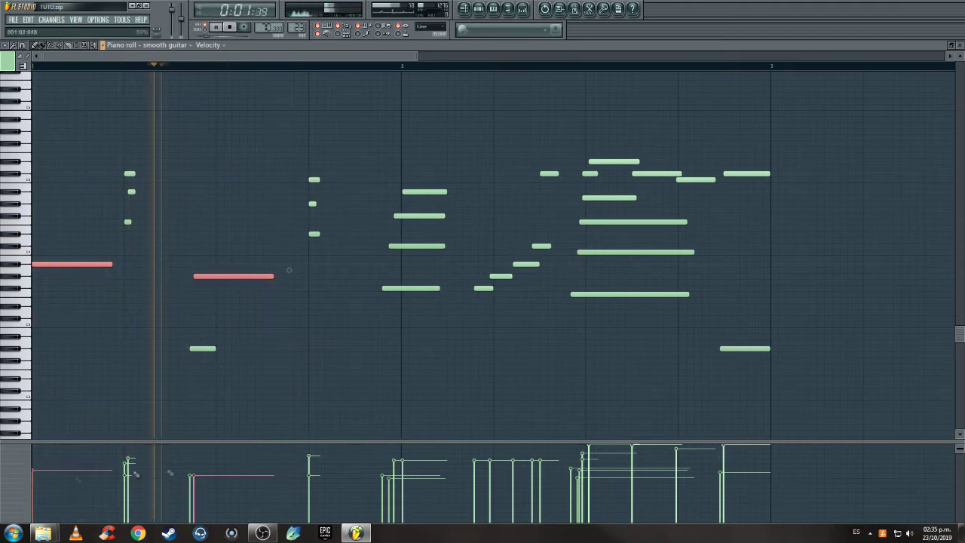
# - Raise the velocity of the long G#3 note in bar 1, deselect the notes, and replay the pattern
pyautogui.moveTo(195, 475); pyautogui.dragTo(196, 466)
pyautogui.keyDown('ctrl'); pyautogui.click(173, 149); pyautogui.keyUp('ctrl')
pyautogui.press('space')
pyautogui.press('space')
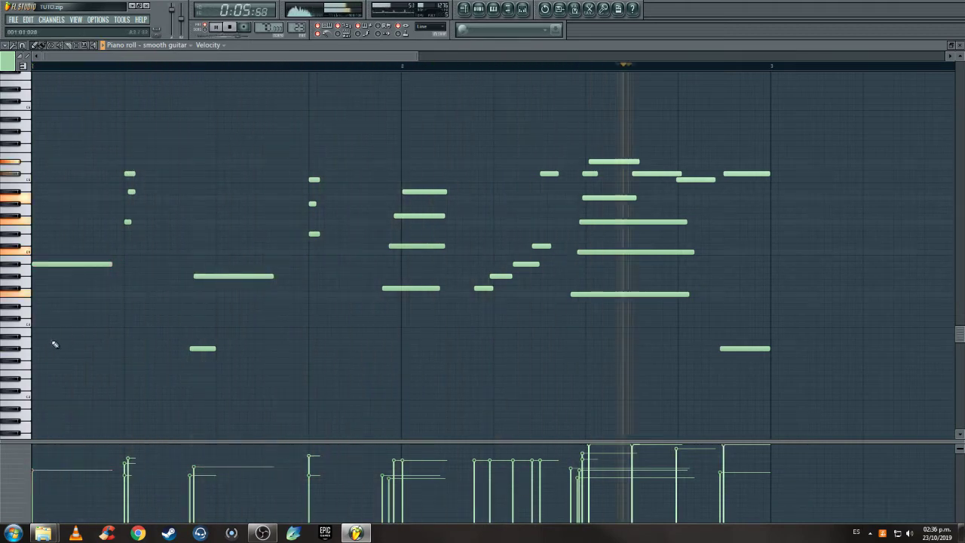
pyautogui.press('space')
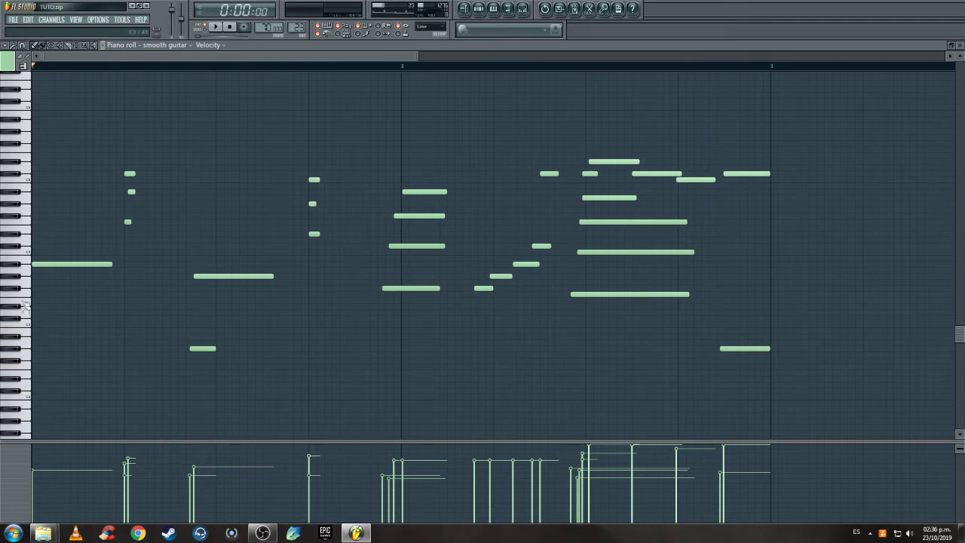
pyautogui.press('space')
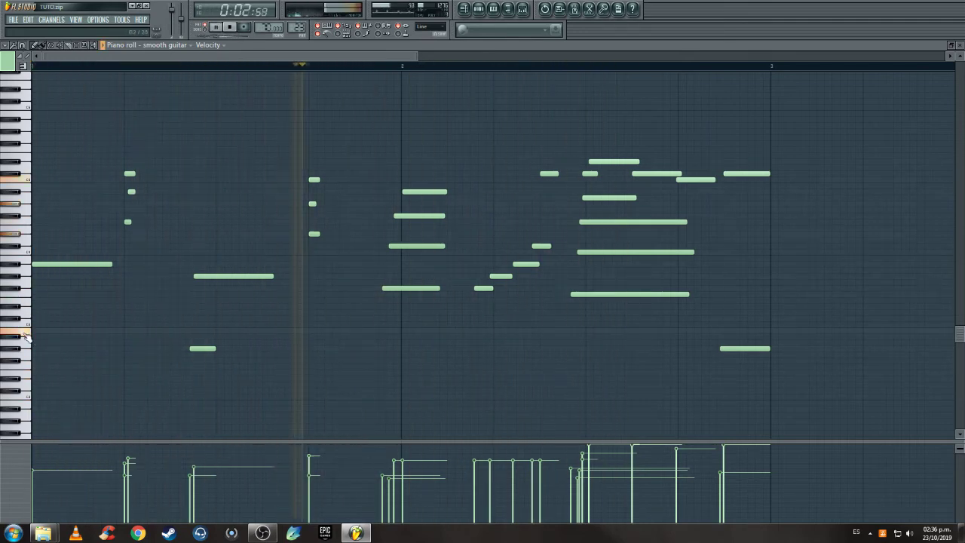
# - Add a low B2 note just after beat 2 of bar 1 with a short C3 note above it, and play it back
pyautogui.click(126, 331)
pyautogui.moveTo(162, 332); pyautogui.dragTo(152, 323)
pyautogui.scroll(-5, 151, 324)
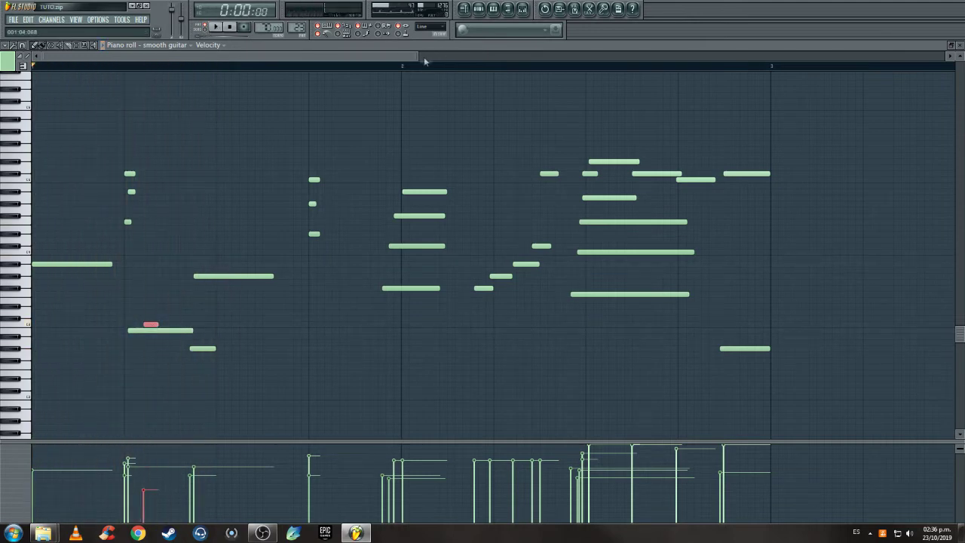
pyautogui.moveTo(418, 57); pyautogui.dragTo(329, 56)
pyautogui.press('space')
pyautogui.press('space')
pyautogui.press('space')
pyautogui.press('space')
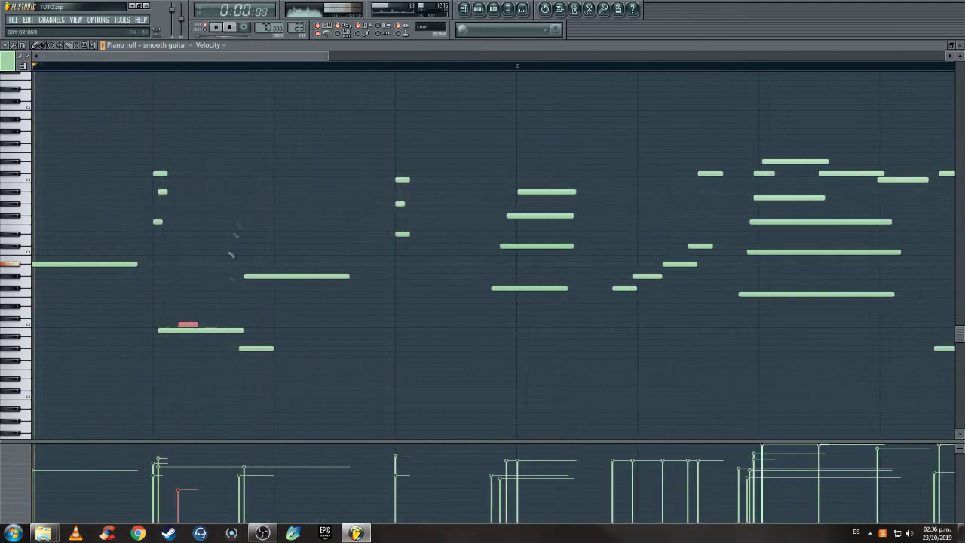
# - Shorten the B2 note after beat 2 of bar 1 and extend the G#2 note slightly at both ends
pyautogui.moveTo(242, 330); pyautogui.dragTo(223, 330)
pyautogui.press('space')
pyautogui.press('space')
pyautogui.moveTo(264, 349); pyautogui.dragTo(259, 349)
# - Copy the B2 and C3 note pair from beat 2 to just after beat 4 of bar 1, and deselect it
pyautogui.moveTo(143, 313); pyautogui.dragTo(230, 338)
pyautogui.moveTo(189, 332)
pyautogui.mouseDown()
pyautogui.moveTo(520, 336)
pyautogui.moveTo(433, 337)
pyautogui.mouseUp()
pyautogui.moveTo(328, 56); pyautogui.dragTo(418, 57)
pyautogui.moveTo(303, 315); pyautogui.dragTo(378, 328)
pyautogui.keyDown('ctrl'); pyautogui.click(452, 148); pyautogui.keyUp('ctrl')
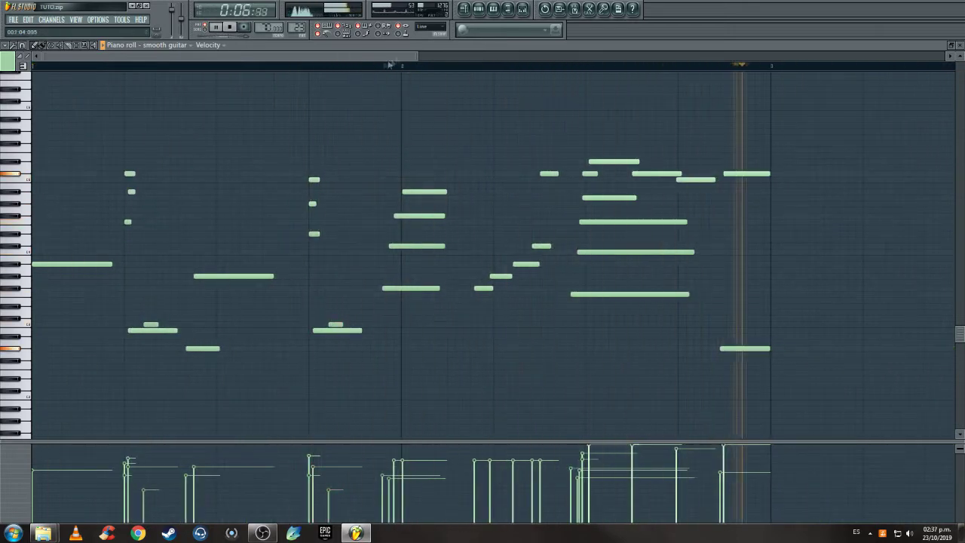
# - Place a long B2 note under the start of bar 2, shift it slightly later, and replay around the bar line
pyautogui.press('space')
pyautogui.press('space')
pyautogui.click(359, 67)
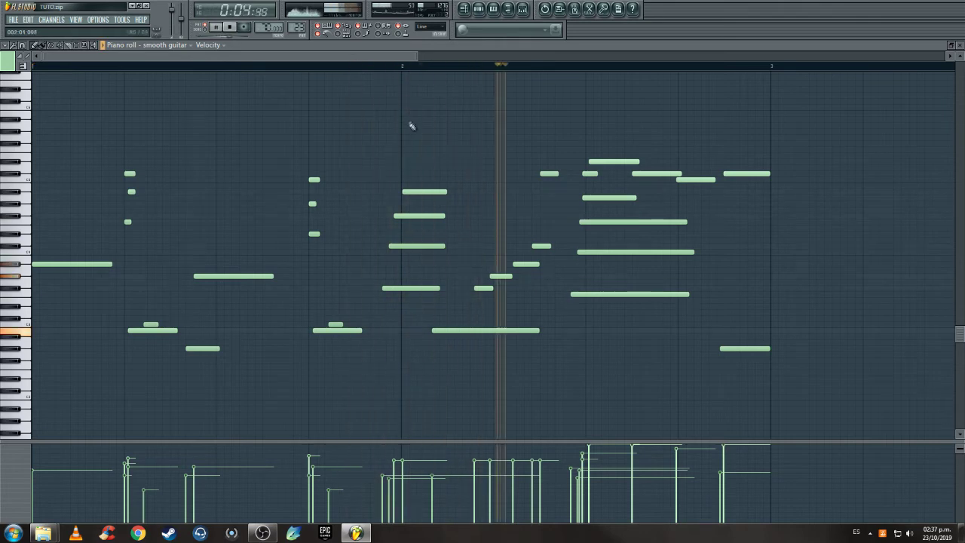
pyautogui.moveTo(457, 330); pyautogui.dragTo(473, 331)
pyautogui.press('space')
pyautogui.press('space')
pyautogui.click(436, 67)
# - Shorten the long B2 note in bar 2 slightly and lower its velocity
pyautogui.moveTo(553, 330); pyautogui.dragTo(534, 330)
pyautogui.moveTo(545, 320); pyautogui.dragTo(490, 340)
pyautogui.moveTo(450, 476); pyautogui.dragTo(460, 502)
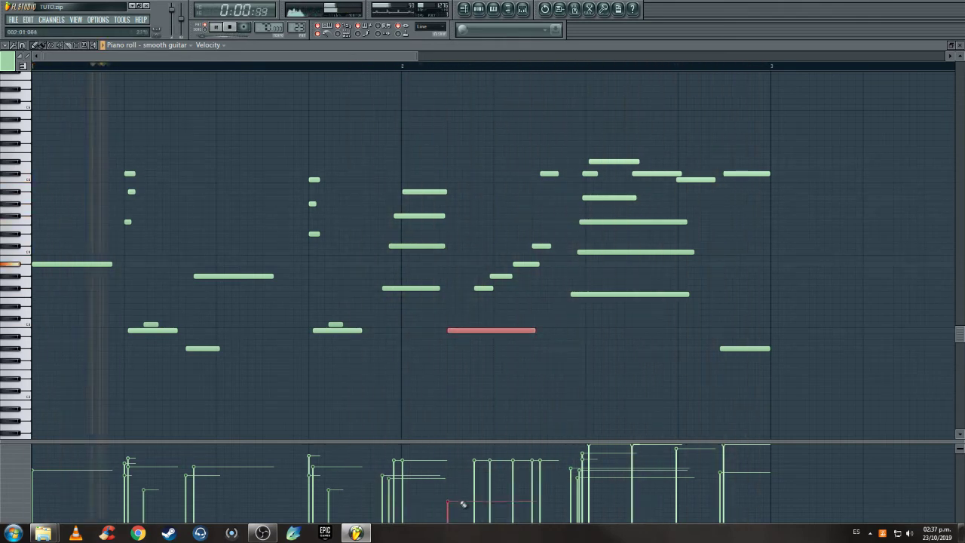
pyautogui.moveTo(436, 67); pyautogui.dragTo(376, 67)
# - Move the B2 note in bar 2 slightly earlier and replay from the end of bar 1
pyautogui.moveTo(468, 330); pyautogui.dragTo(451, 330)
pyautogui.press('space')
pyautogui.press('space')
pyautogui.click(400, 66)
pyautogui.press('space')
pyautogui.keyDown('ctrl'); pyautogui.click(462, 360); pyautogui.keyUp('ctrl')
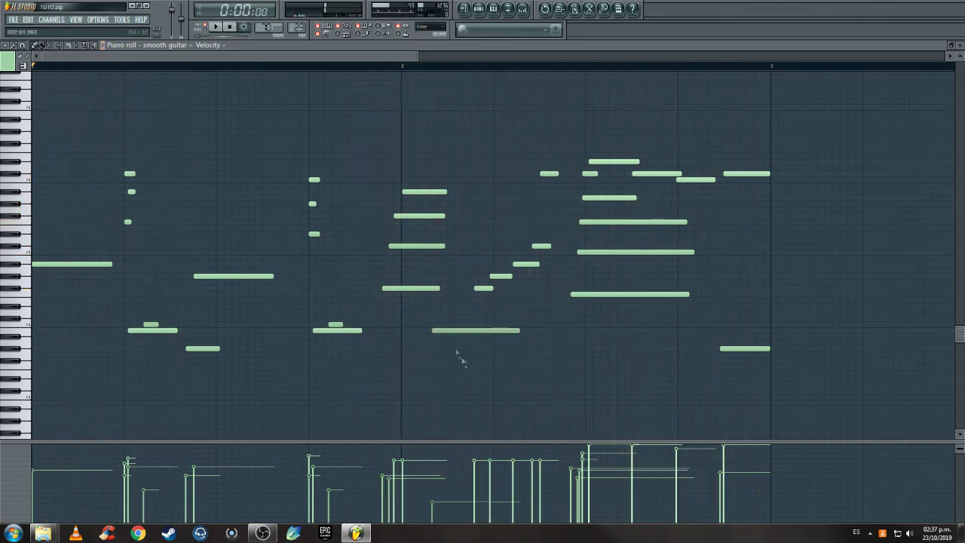
# - Shorten bar 2's B2 note further, add an overlapping C3 note starting just before it, and replay from the end of bar 1
pyautogui.press('space')
pyautogui.moveTo(518, 330); pyautogui.dragTo(476, 330)
pyautogui.press('space')
pyautogui.press('space')
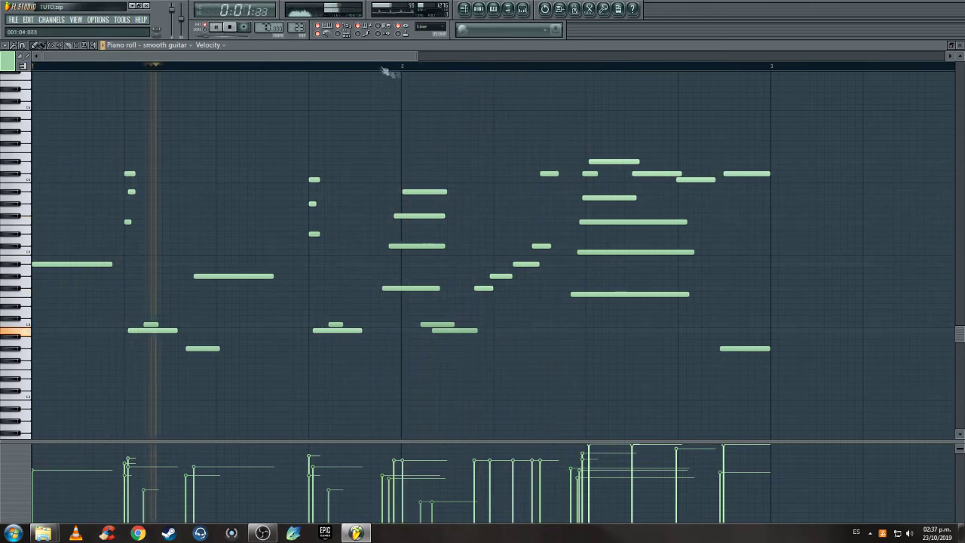
pyautogui.click(390, 67)
pyautogui.click(399, 66)
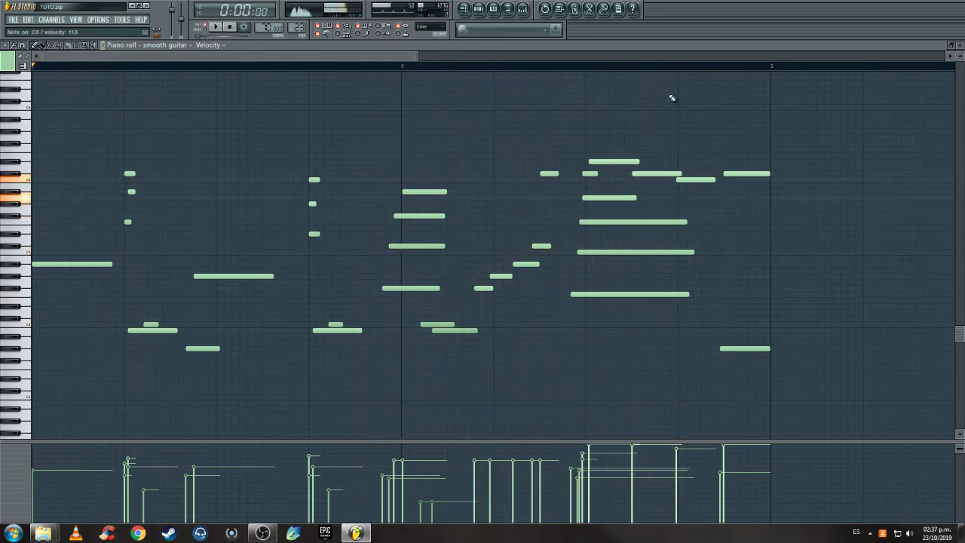
# - Add a G#4 note just before beat 4 of bar 2 and audition it from before beat 3
pyautogui.press('space')
pyautogui.click(558, 68)
pyautogui.press('space')
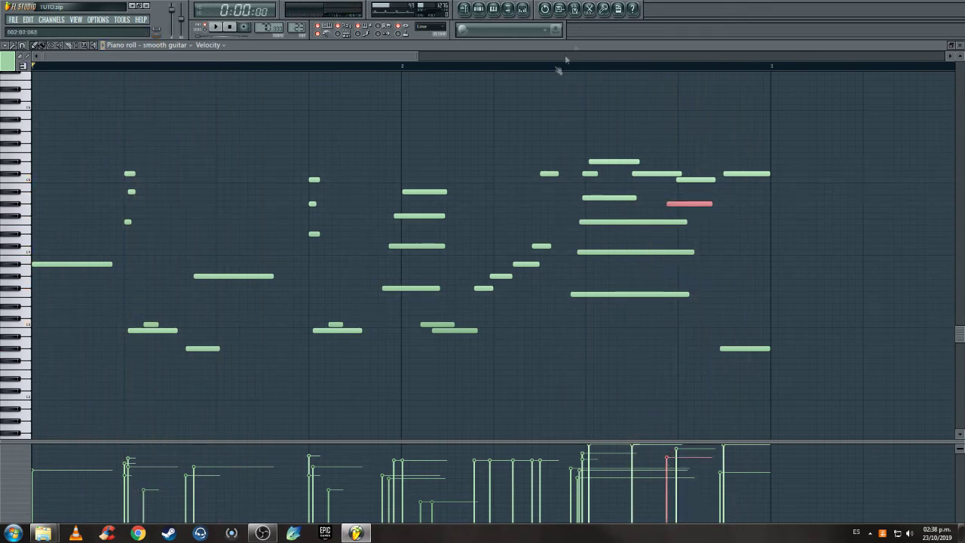
pyautogui.moveTo(549, 67); pyautogui.dragTo(797, 67)
pyautogui.press('space')
# - Move the added G#4 note up to A4 and slightly later, lengthen it a little, lower its velocity slightly, and replay
pyautogui.moveTo(696, 204); pyautogui.dragTo(726, 199)
pyautogui.keyDown('ctrl'); pyautogui.click(704, 152); pyautogui.keyUp('ctrl')
pyautogui.keyDown('ctrl'); pyautogui.click(700, 198); pyautogui.keyUp('ctrl')
pyautogui.click(675, 464)
pyautogui.press('space')
pyautogui.press('space')
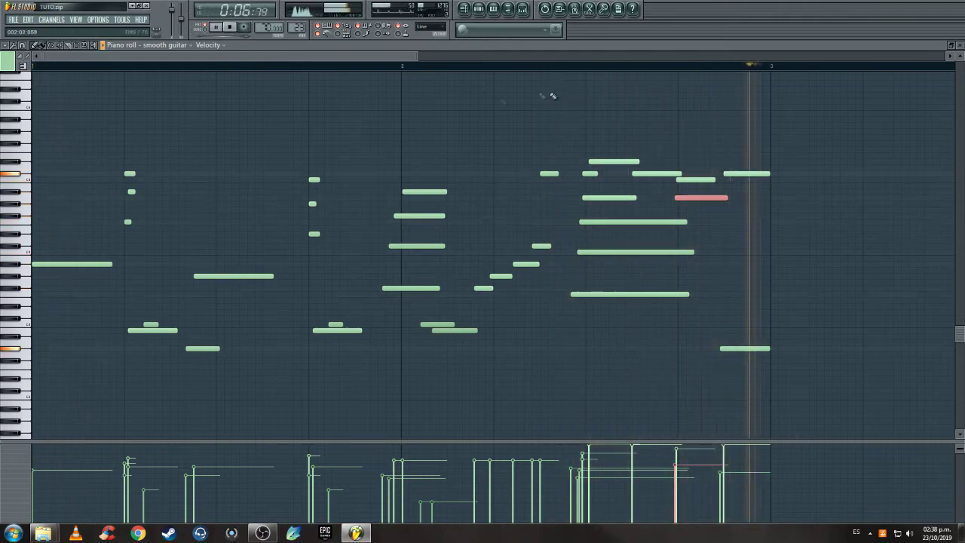
# - Duplicate all notes of the two-bar pattern into bars 3 and 4 and select those bars as the playback range
pyautogui.hotkey('ctrl', 'a')
pyautogui.moveTo(225, 56); pyautogui.dragTo(513, 72)
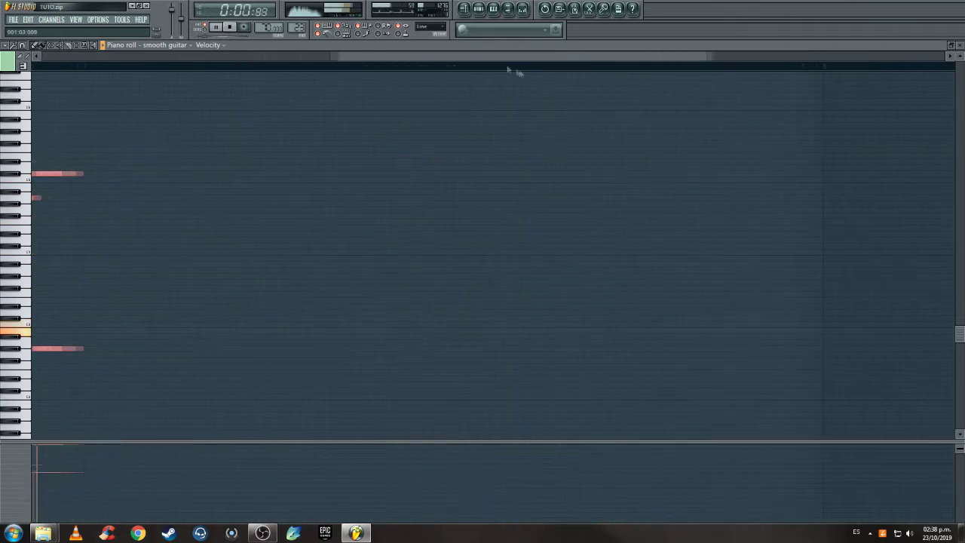
pyautogui.hotkey('ctrl', 'b')
pyautogui.scroll(-3, 483, 151)
pyautogui.moveTo(443, 67); pyautogui.dragTo(852, 83)
pyautogui.scroll(3, 435, 248)
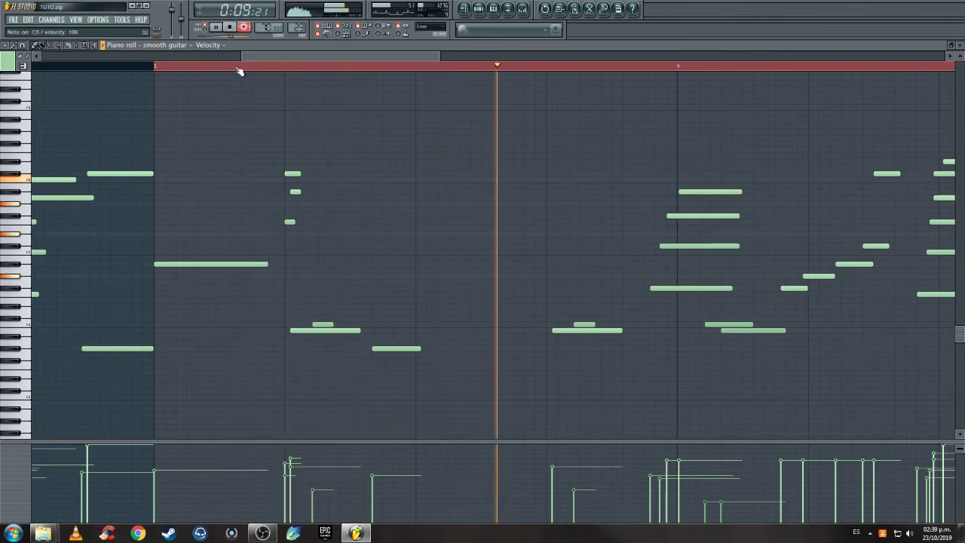
# - In bar 3, replace the long G#3 note and beat 4 stab with a recorded G#3, D#4, G#4 and C5 chord, and replay
pyautogui.press('space')
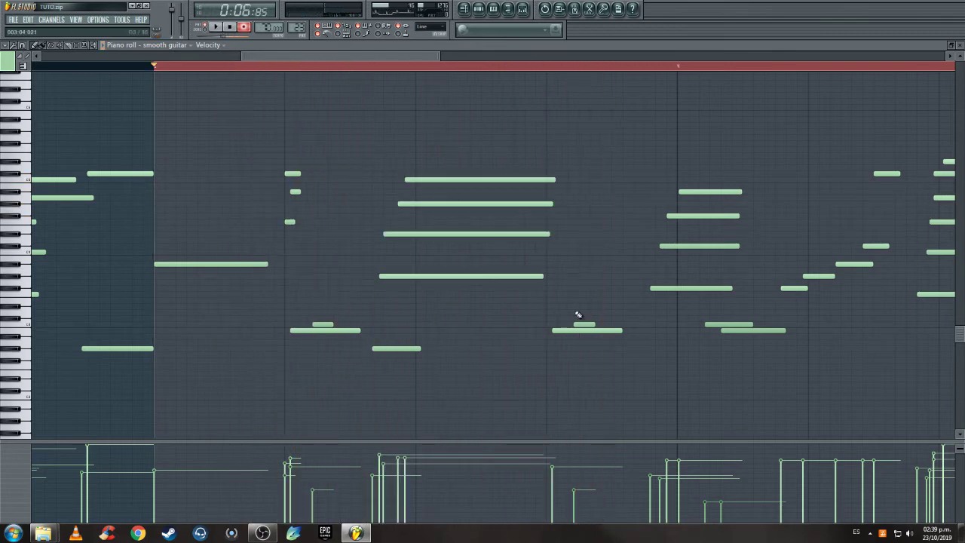
pyautogui.press('space')
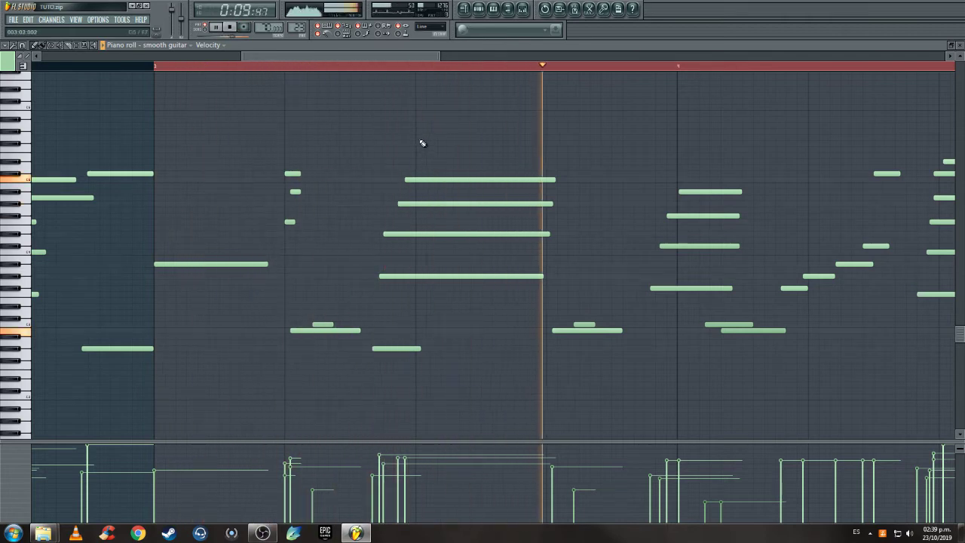
pyautogui.press('space')
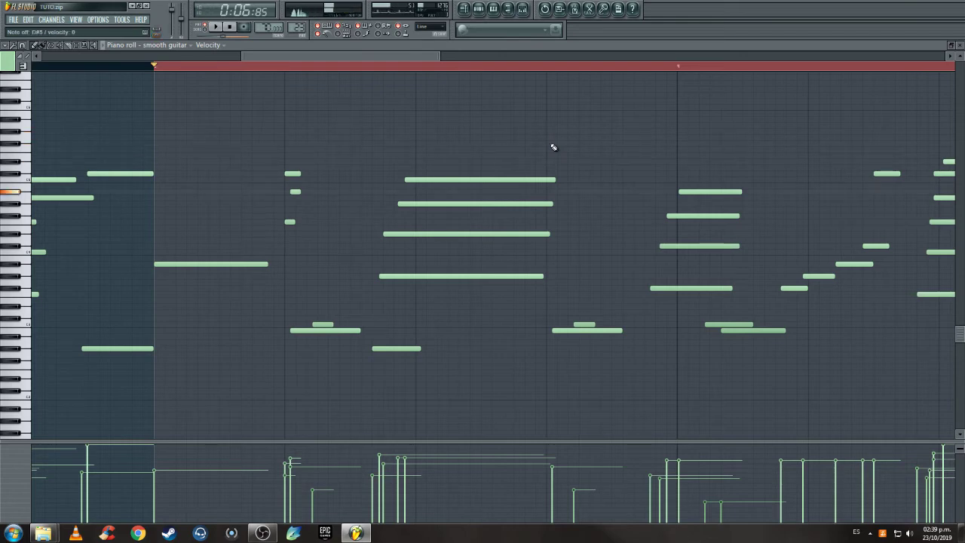
pyautogui.press('space')
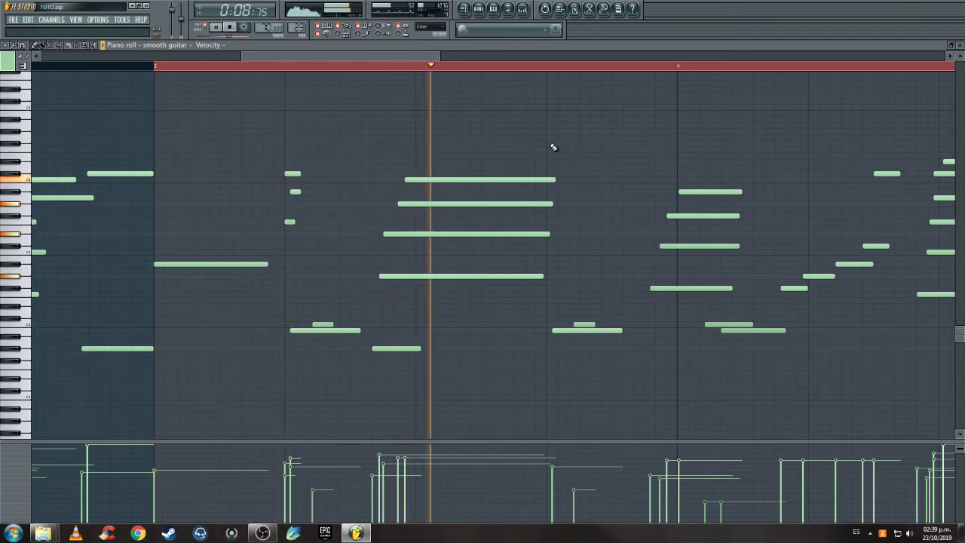
# - Mute the B2 and C3 pair at beat 4 of bar 3 and record a descending G#5, F#5, F5, D#5, A#4 run leading into bar 4
pyautogui.press('space')
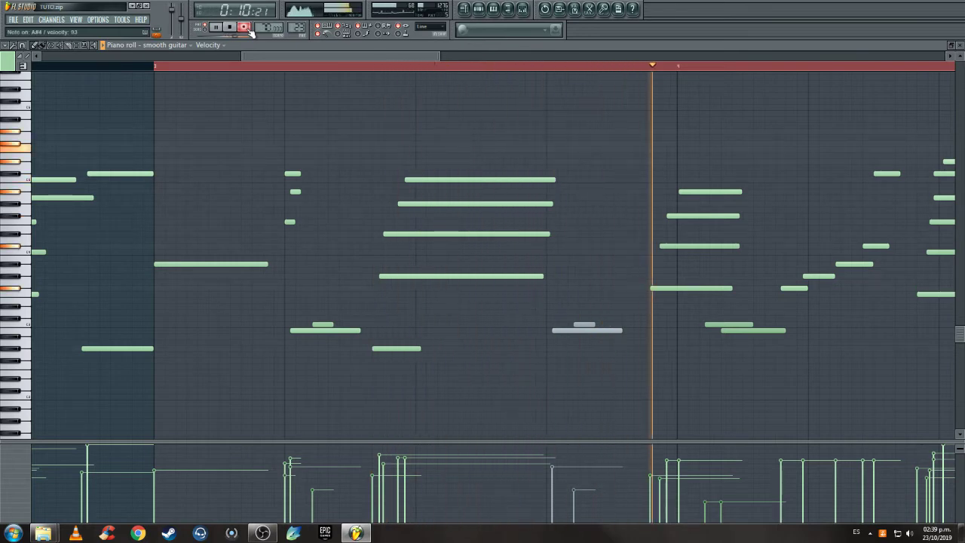
pyautogui.press('space')
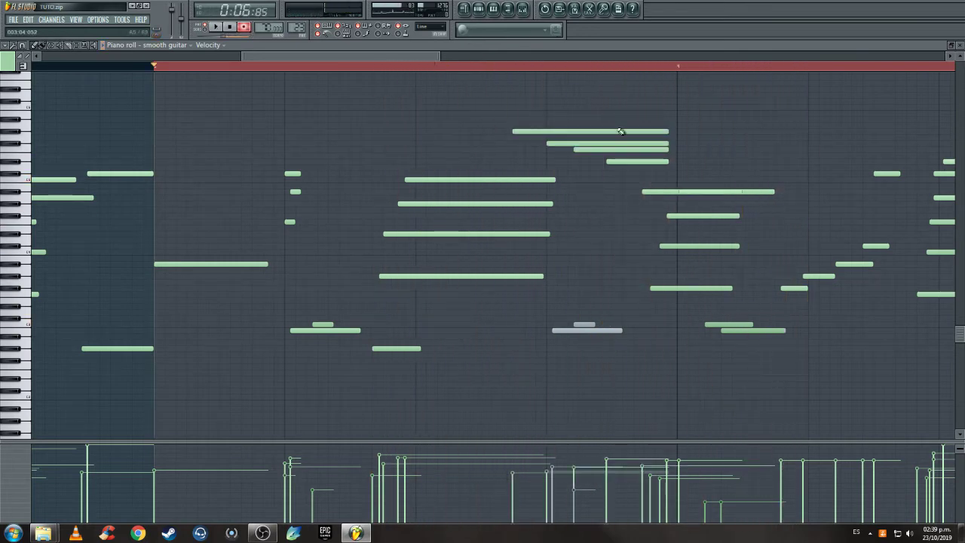
pyautogui.keyDown('ctrl'); pyautogui.rightClick(664, 187); pyautogui.keyUp('ctrl')
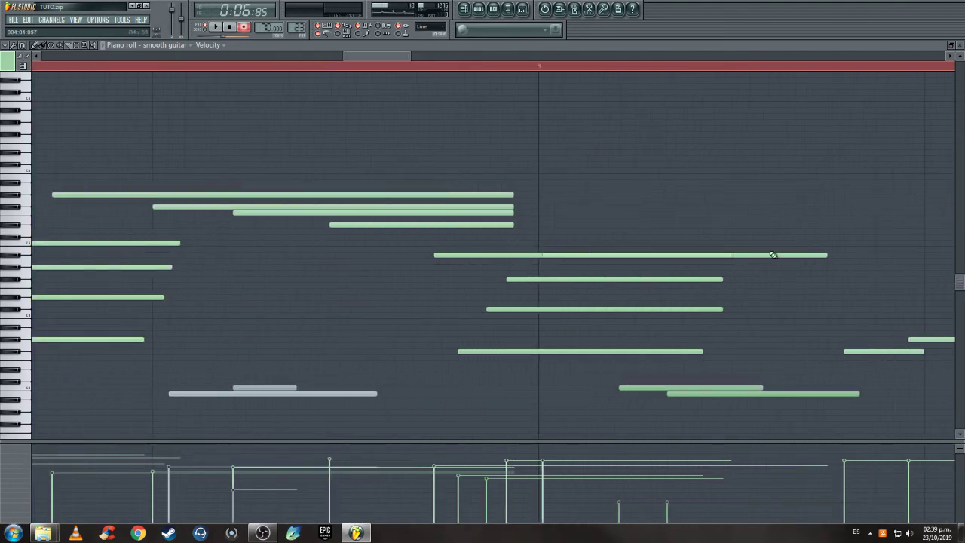
pyautogui.keyDown('ctrl'); pyautogui.rightClick(507, 198); pyautogui.keyUp('ctrl')
pyautogui.press('space')
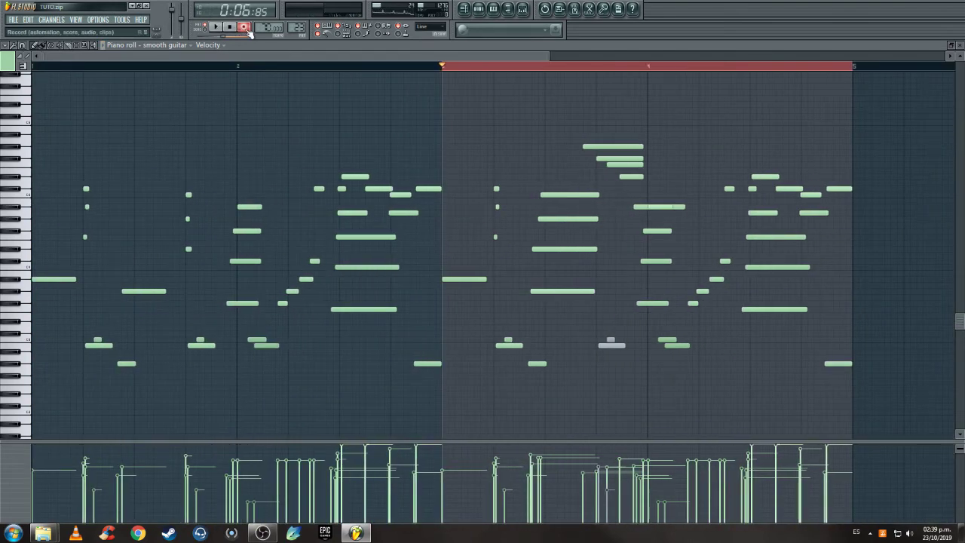
# - Shorten the run's G#5, F#5 and F5 notes to slight overlaps, and end its A#4 where bar 4 begins
pyautogui.scroll(3, 645, 67)
pyautogui.moveTo(594, 122); pyautogui.dragTo(630, 180)
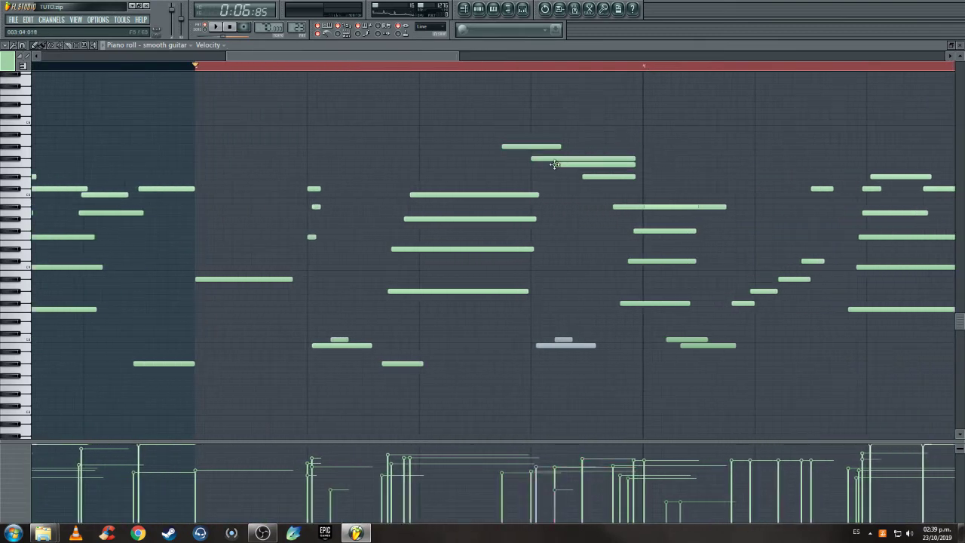
pyautogui.press('space')
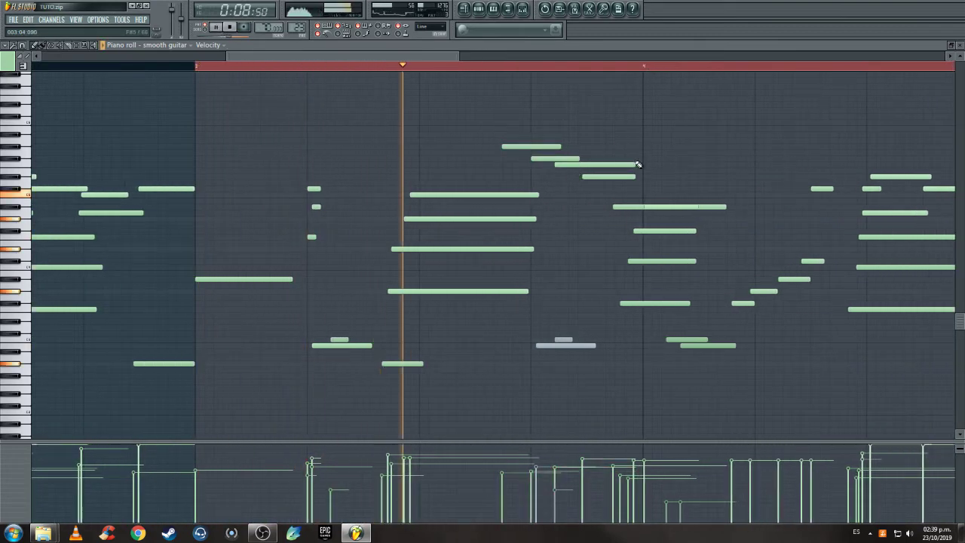
pyautogui.moveTo(638, 164); pyautogui.dragTo(589, 165)
pyautogui.click(626, 207)
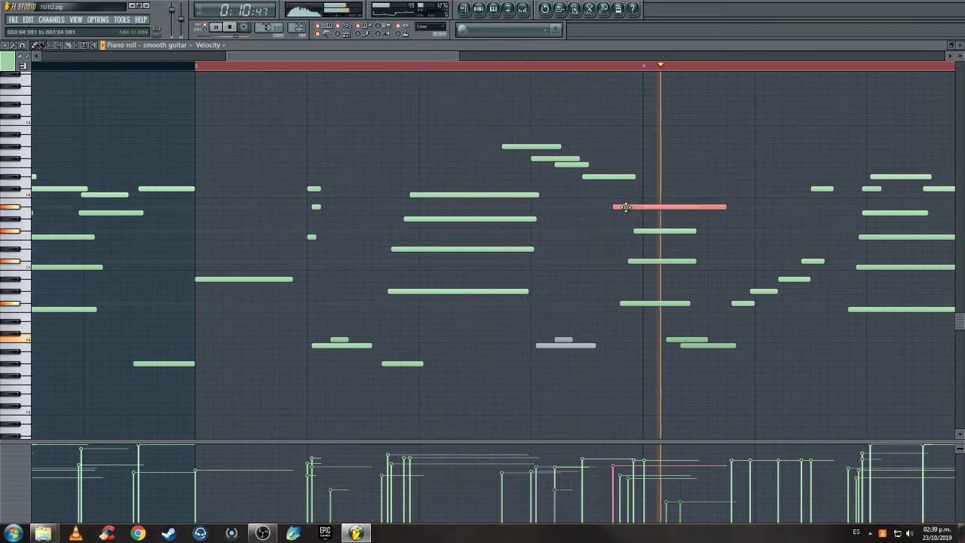
pyautogui.moveTo(725, 207); pyautogui.dragTo(642, 207)
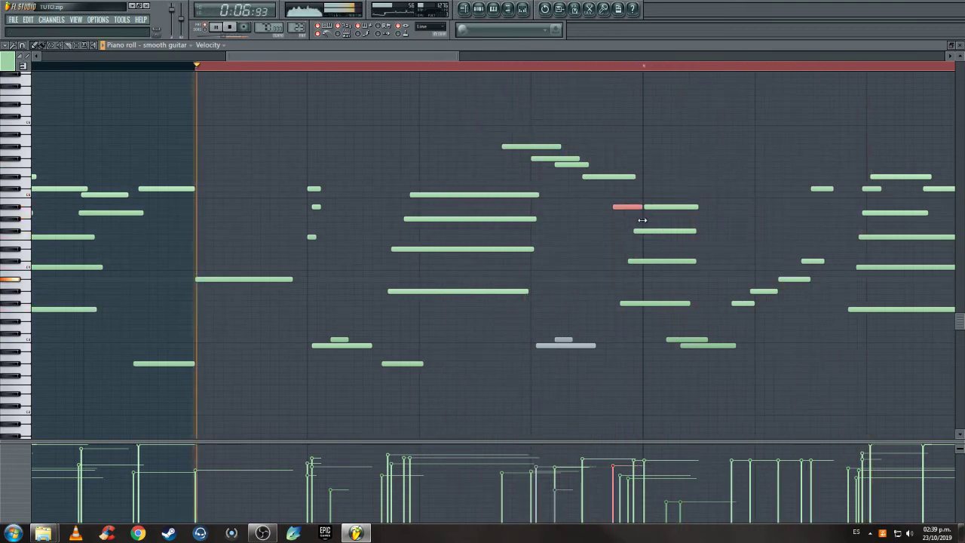
pyautogui.moveTo(577, 159); pyautogui.dragTo(546, 146)
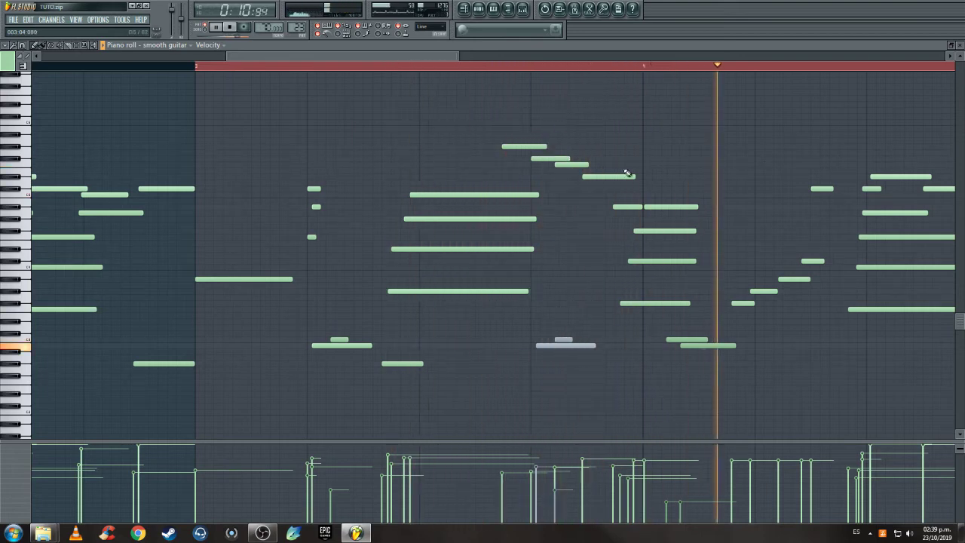
# - Mute the run's short A#4 note before bar 4 and replay from just before the run
pyautogui.click(494, 66)
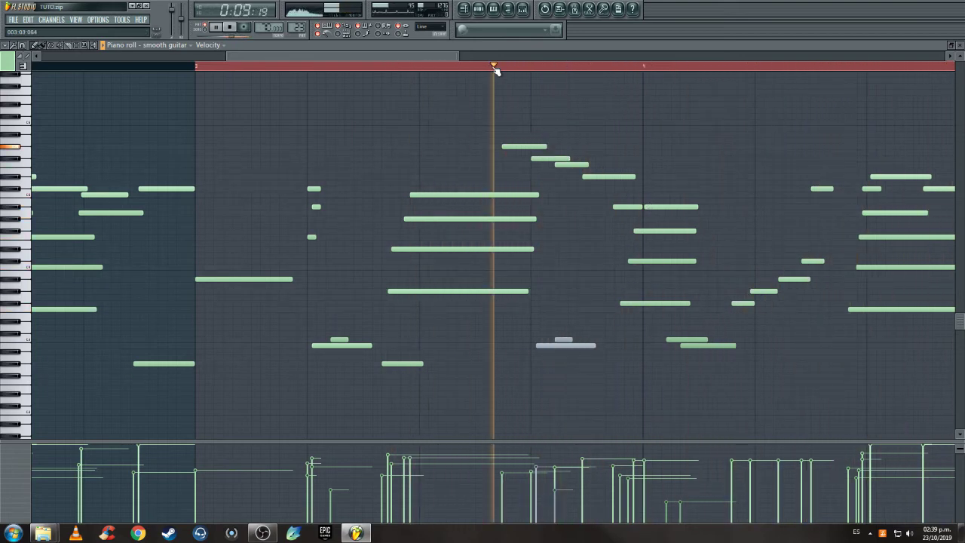
pyautogui.press('space')
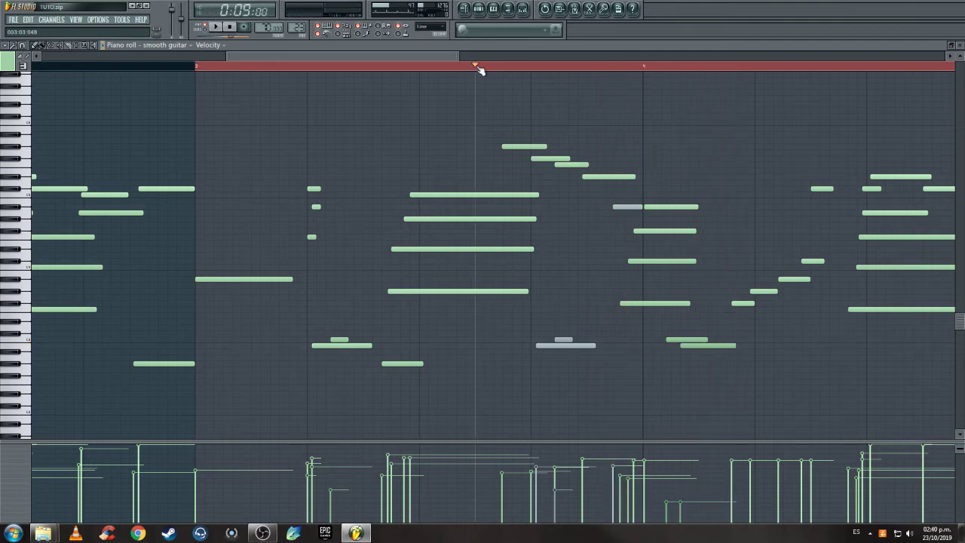
pyautogui.press('space')
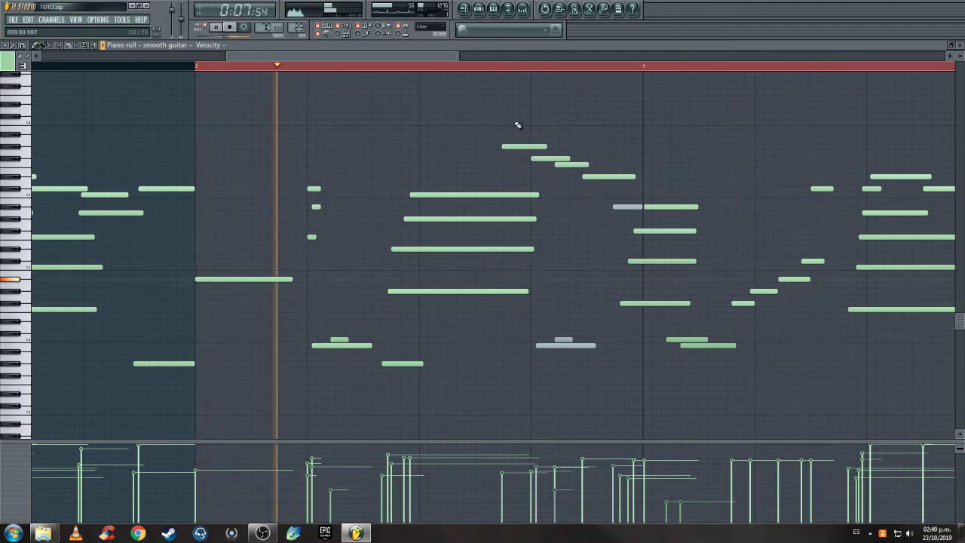
# - Delay the four upper run notes by about a quarter beat, the F5 and D#5 a little further, and replay from beat 3 of bar 3
pyautogui.moveTo(513, 115); pyautogui.dragTo(631, 185)
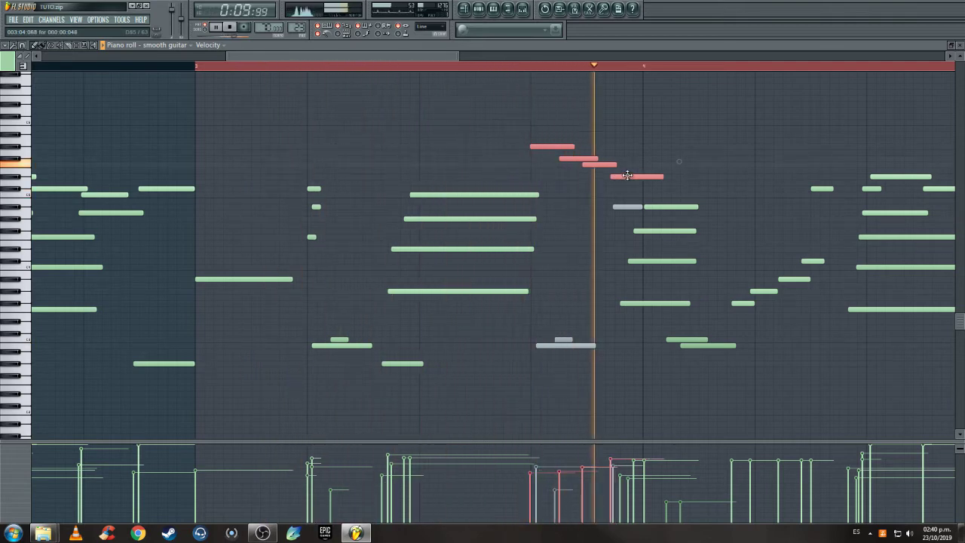
pyautogui.keyDown('ctrl'); pyautogui.click(678, 161); pyautogui.keyUp('ctrl')
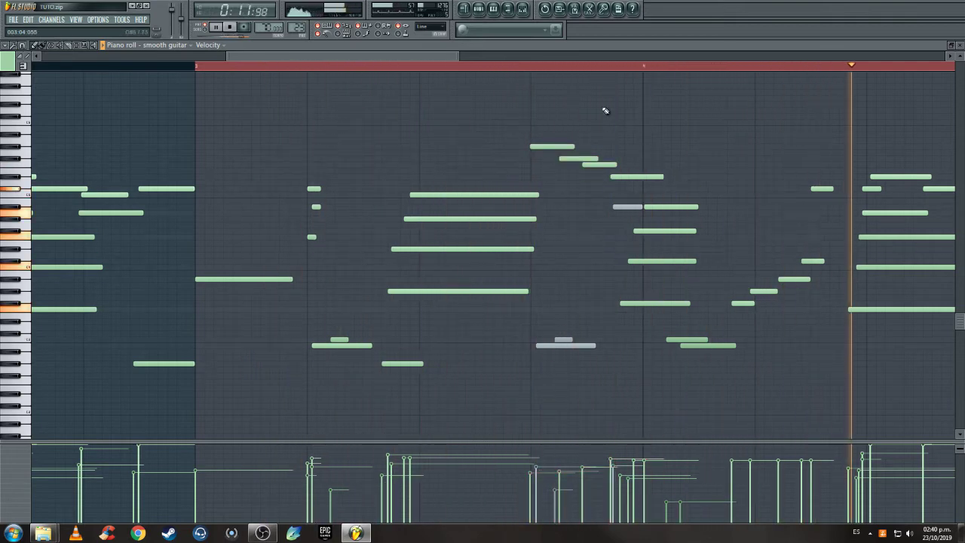
pyautogui.click(504, 67)
pyautogui.press('space')
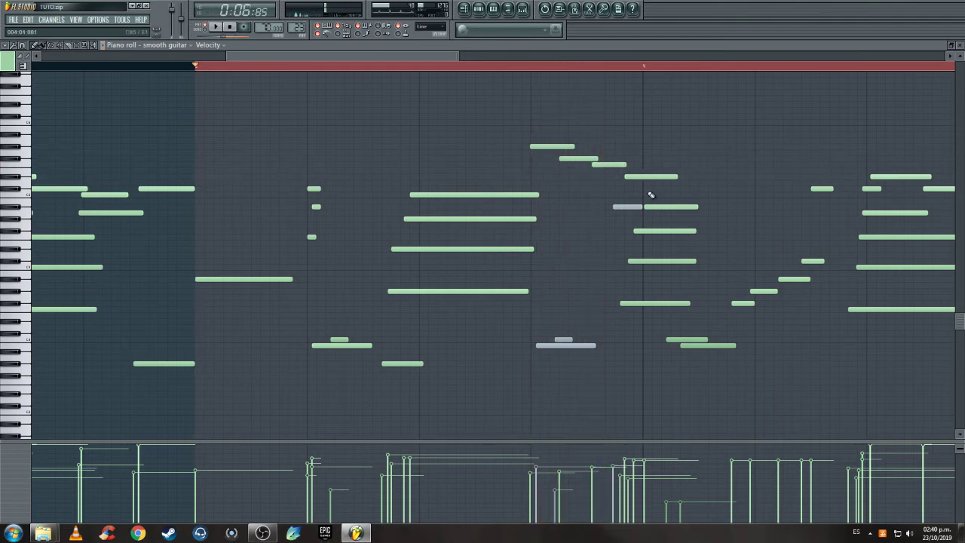
pyautogui.click(420, 68)
pyautogui.press('space')
pyautogui.press('space')
pyautogui.press('space')
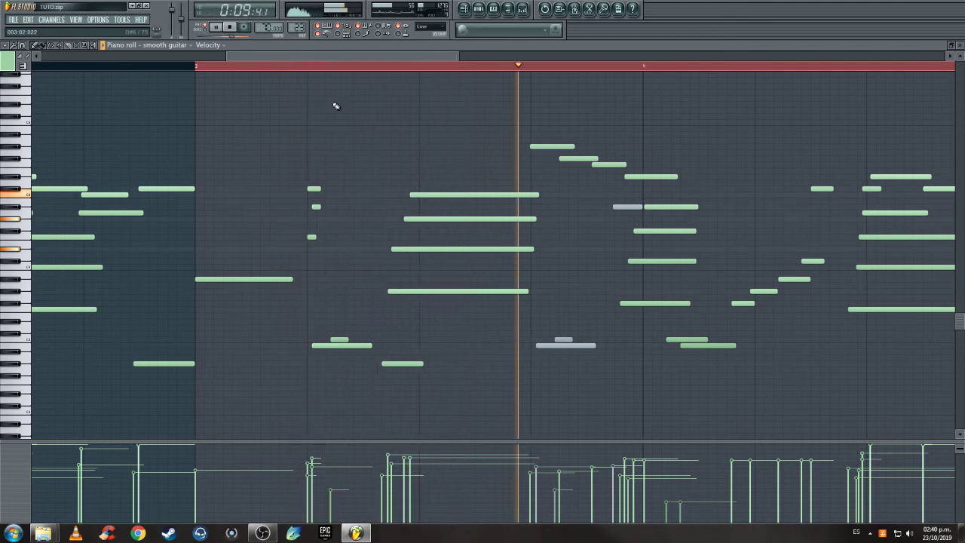
# - Move the four upper run notes before bar 4 about a fifth of a beat earlier and replay from bar 3
pyautogui.press('space')
pyautogui.moveTo(498, 125); pyautogui.dragTo(642, 174)
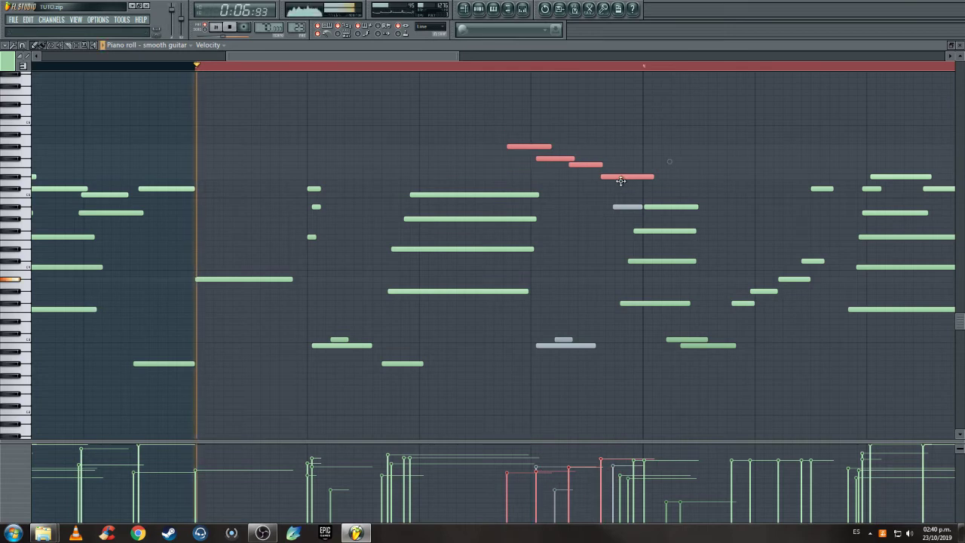
pyautogui.press('space')
# - Nudge the run's F5 and D#5 notes about a tenth of a beat earlier, deleting the stray note placed above them, and replay from bar 3
pyautogui.click(556, 153)
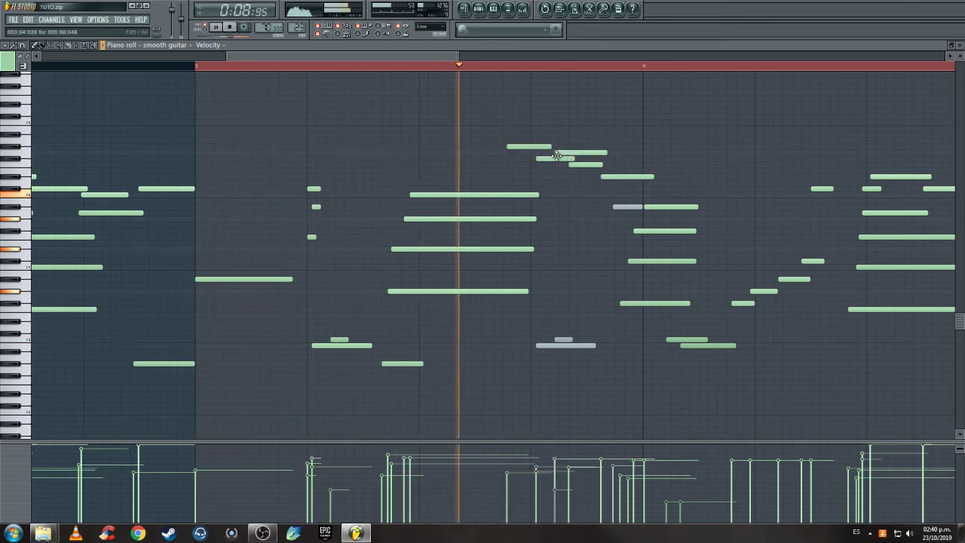
pyautogui.rightClick(558, 154)
pyautogui.press('space')
pyautogui.moveTo(619, 177); pyautogui.dragTo(569, 167)
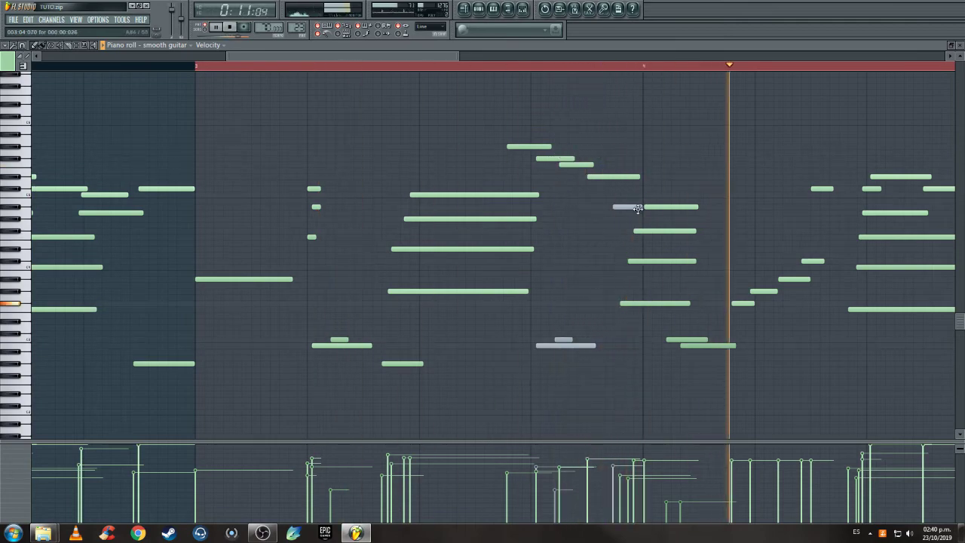
pyautogui.scroll(-4, 630, 113)
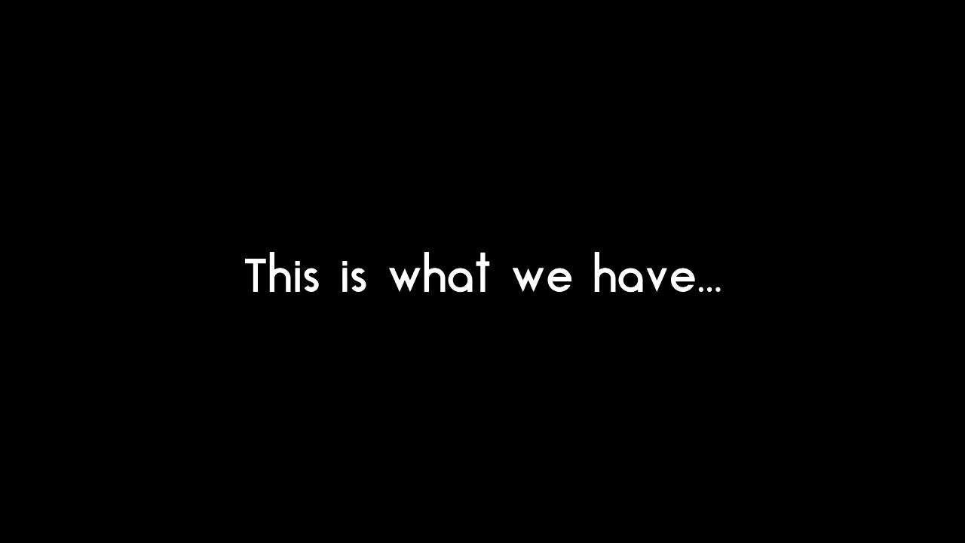
# - Audition the smooth guitar pattern, then switch to its fuller chord variation and play that back
pyautogui.click(216, 27)
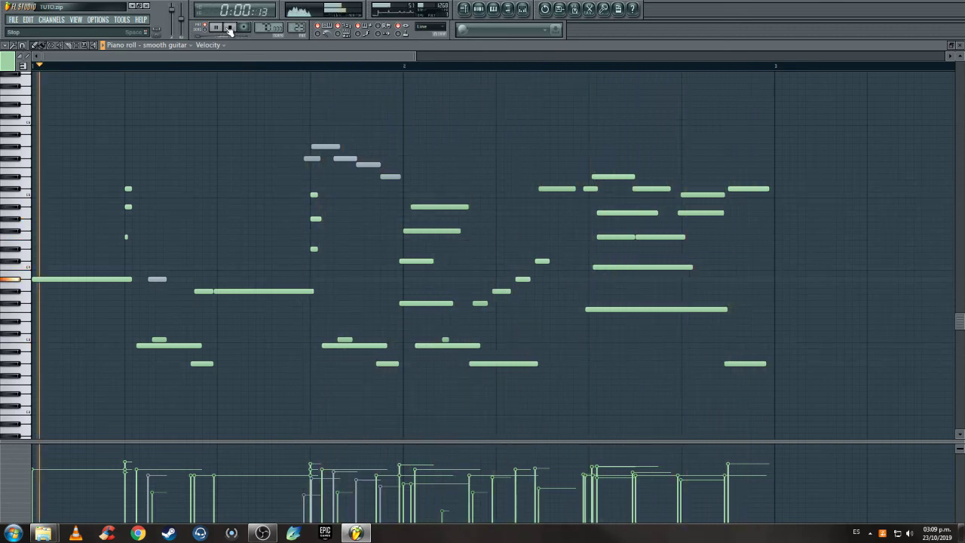
pyautogui.moveTo(296, 28); pyautogui.dragTo(296, 44)
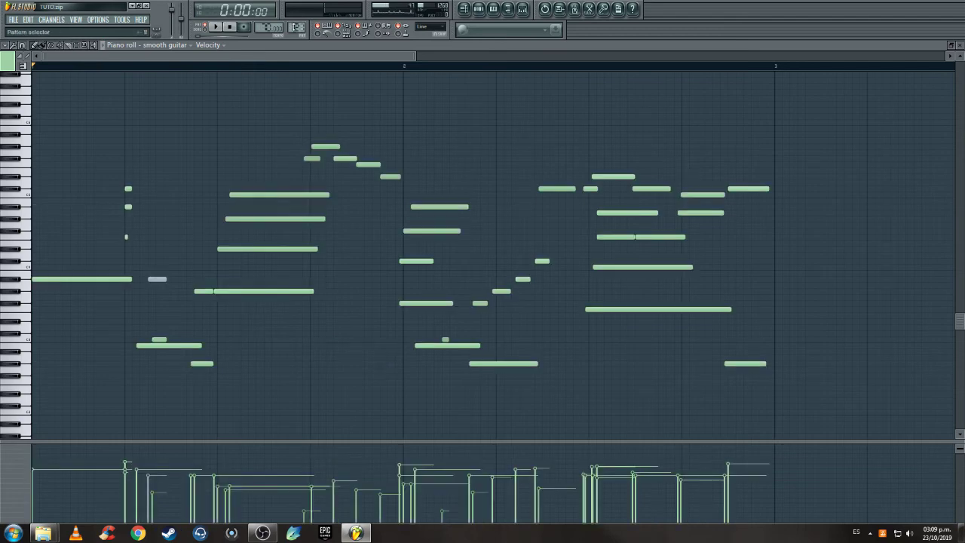
pyautogui.click(217, 27)
# - Switch to the bass pattern, open the BAJO Slap notes in the piano roll and play the bass line
pyautogui.scroll(2, 297, 28)
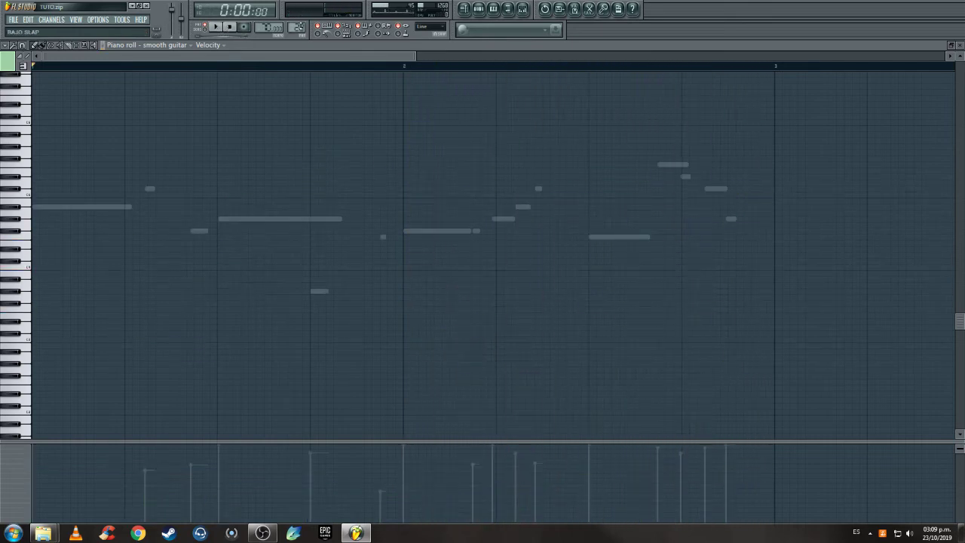
pyautogui.doubleClick(257, 220)
pyautogui.click(215, 29)
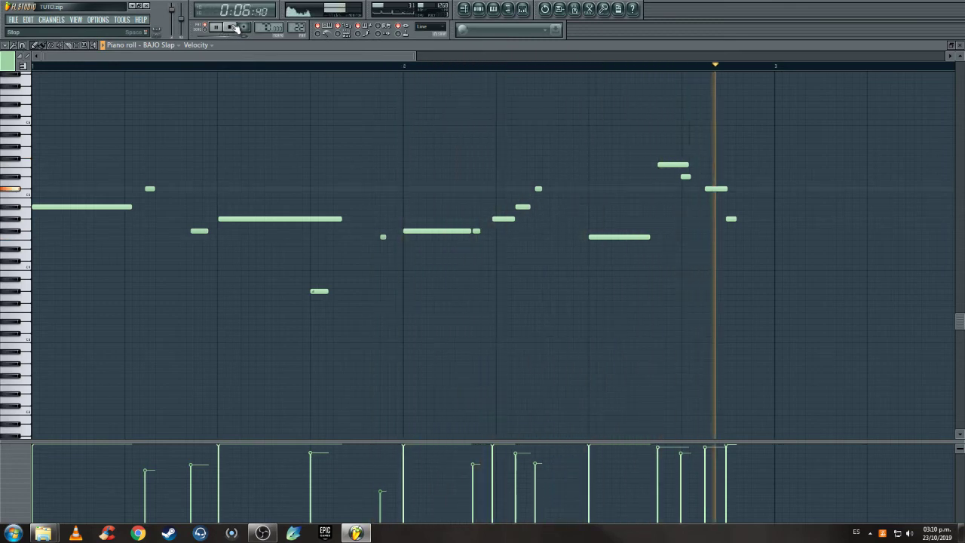
pyautogui.click(237, 28)
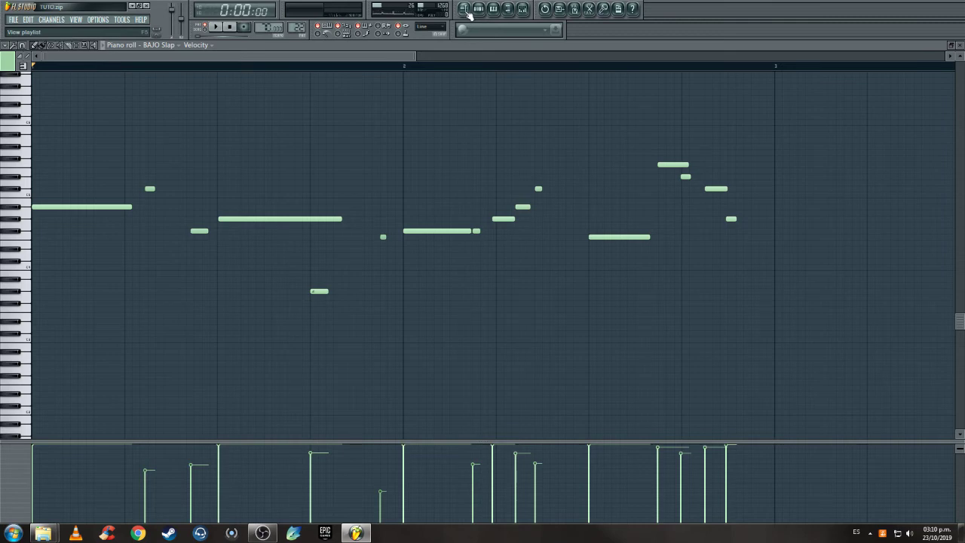
# - Open the electric piano pattern from the playlist in the piano roll and play its chords
pyautogui.click(467, 12)
pyautogui.doubleClick(291, 207)
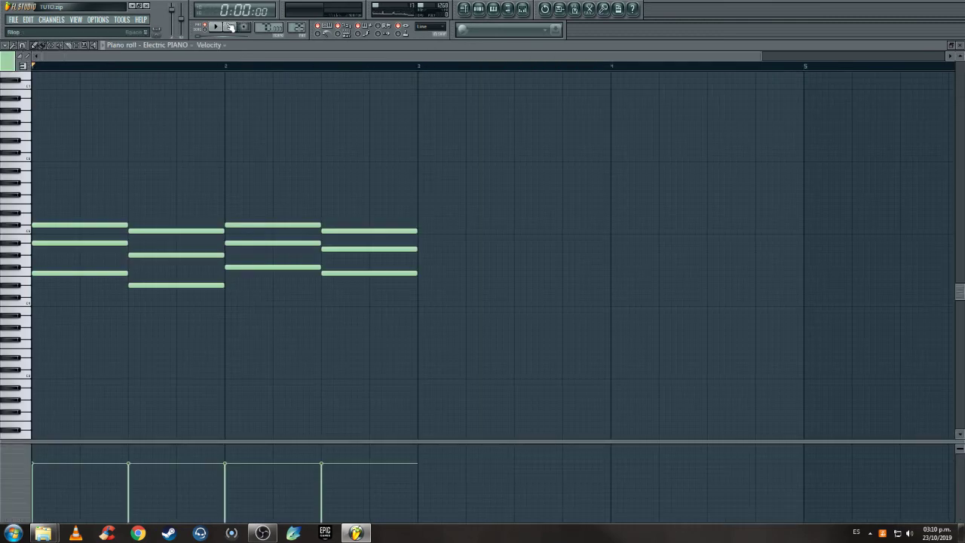
pyautogui.press('space')
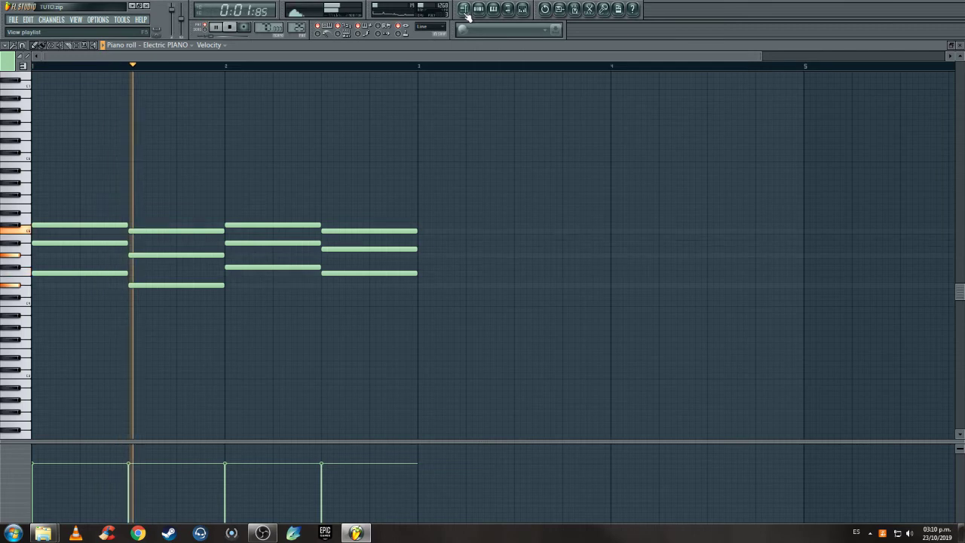
pyautogui.scroll(2, 412, 93)
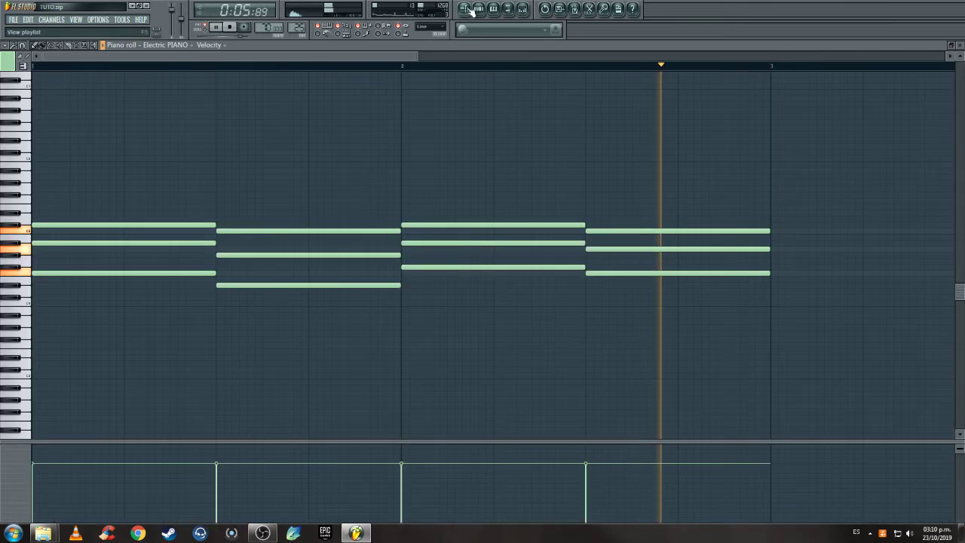
# - Examine the Electric PIANO channel's DirectWave instrument while its pattern plays, and close its windows
pyautogui.click(468, 9)
pyautogui.click(481, 11)
pyautogui.press('space')
pyautogui.click(426, 291)
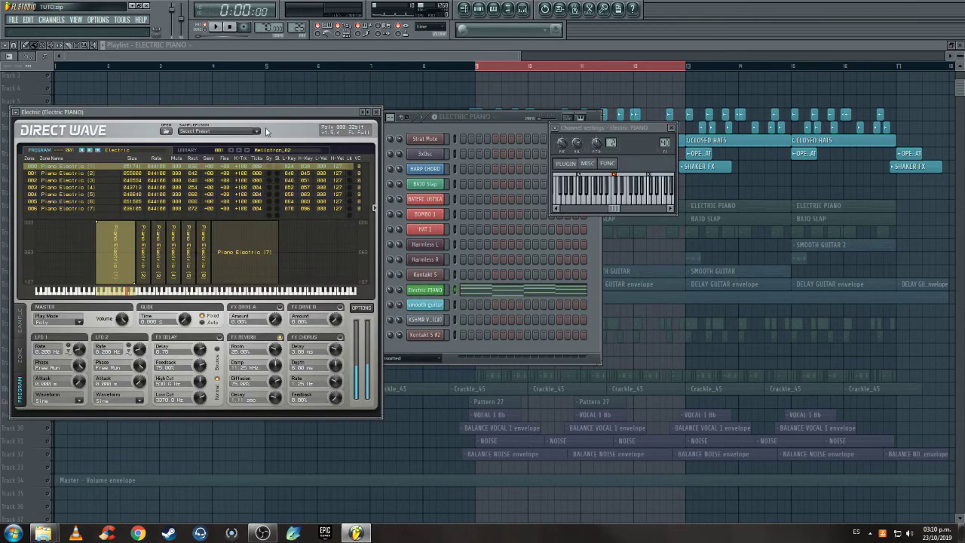
pyautogui.moveTo(267, 117); pyautogui.dragTo(391, 118)
pyautogui.press('space')
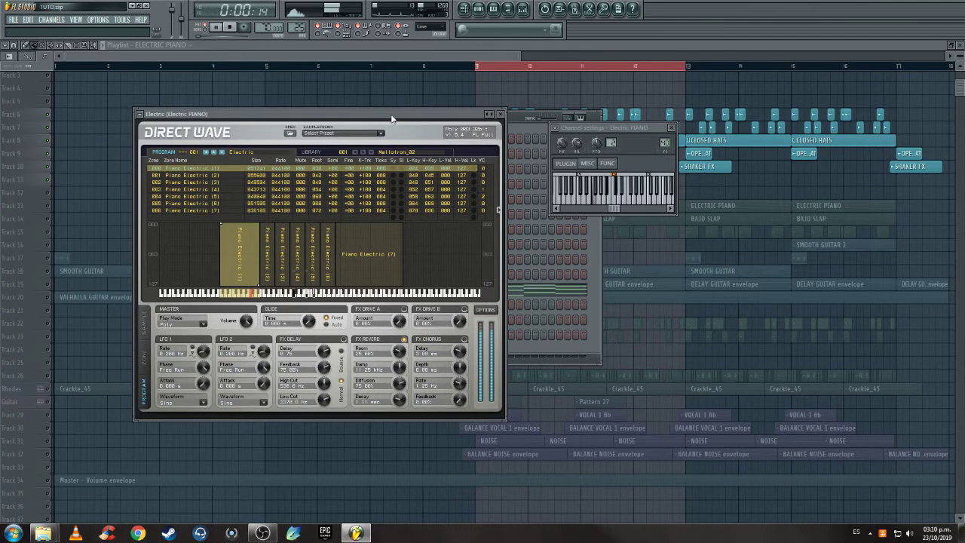
pyautogui.click(501, 115)
pyautogui.click(671, 127)
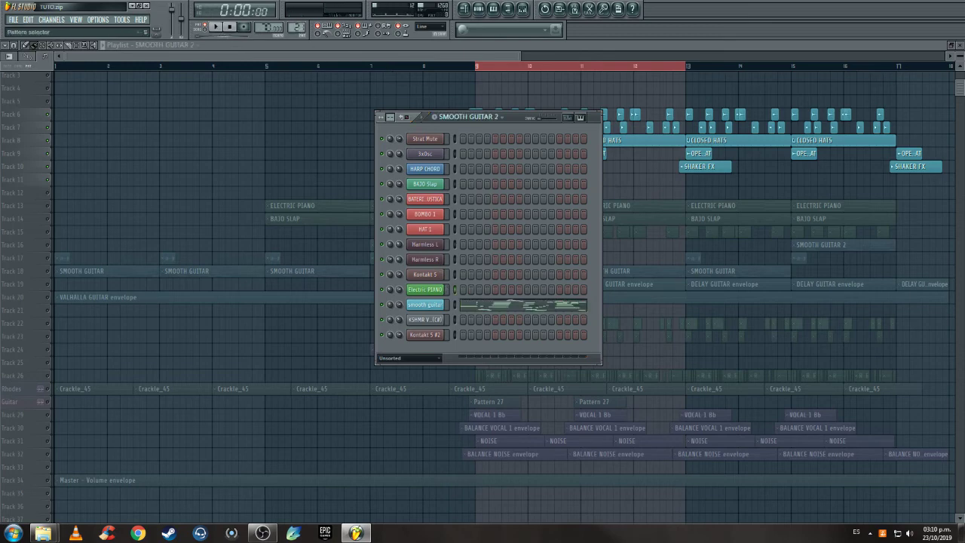
# - Examine the BAJO Slap channel's DirectWave instrument while the bass pattern plays, and close its windows
pyautogui.click(444, 184)
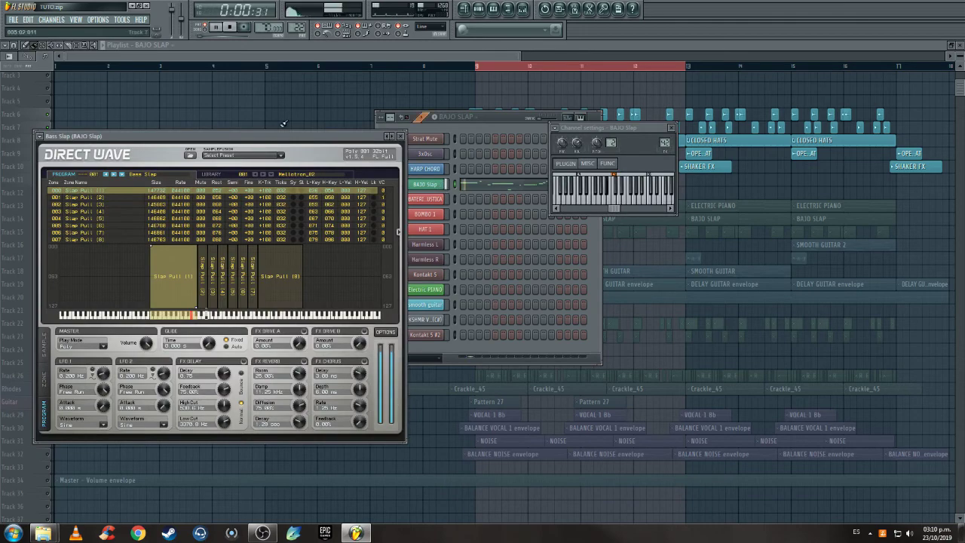
pyautogui.click(402, 137)
pyautogui.press('space')
pyautogui.click(671, 128)
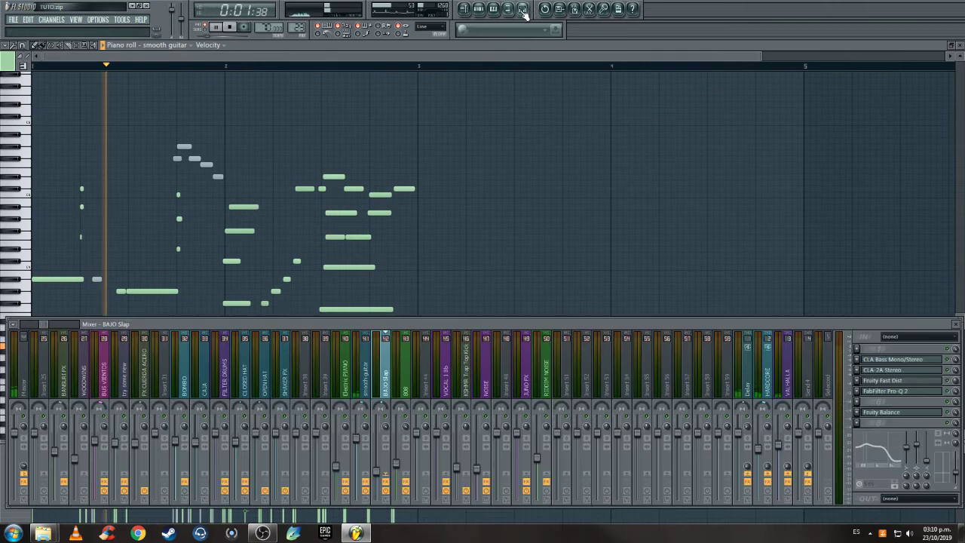
# - Switch off the analog modeling in the CLA-2A Stereo compressor on the smooth guitar mixer track
pyautogui.click(507, 8)
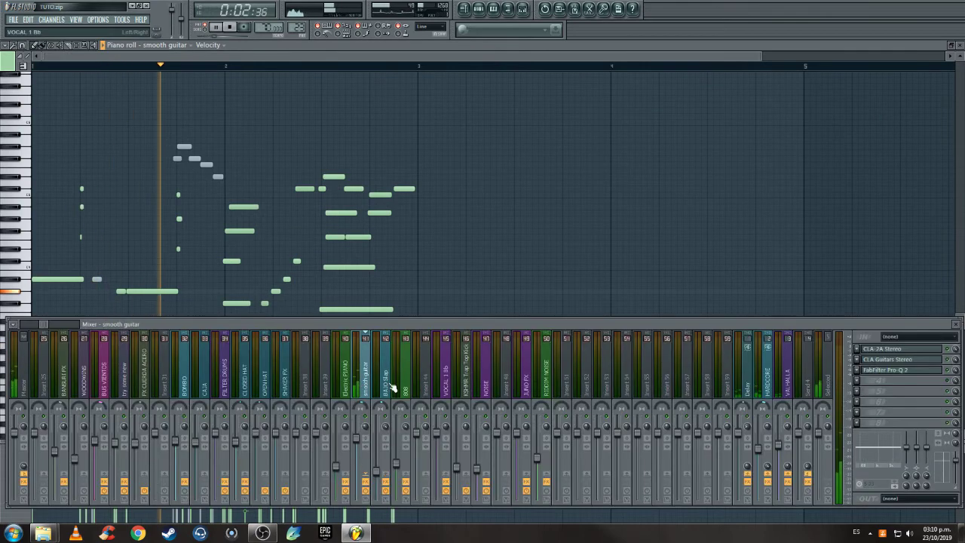
pyautogui.click(901, 348)
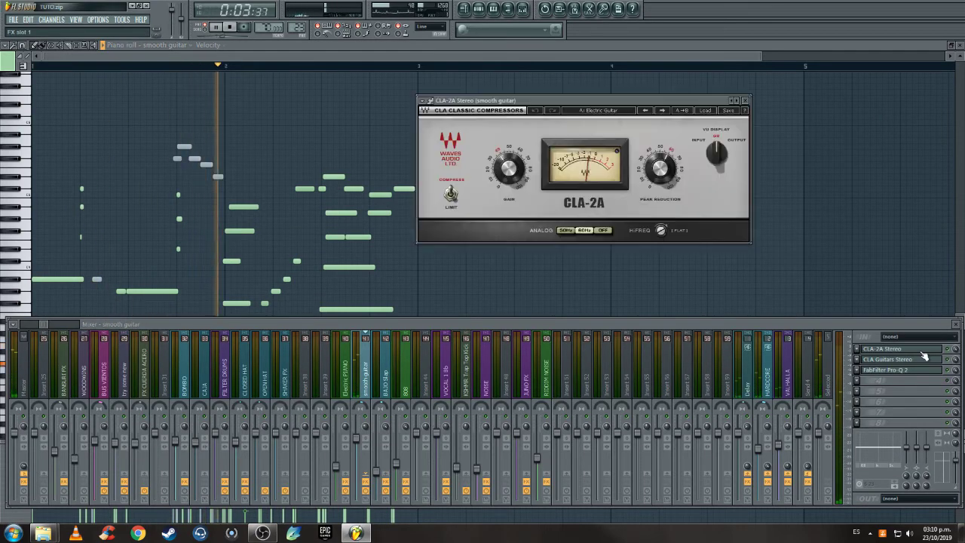
pyautogui.click(603, 230)
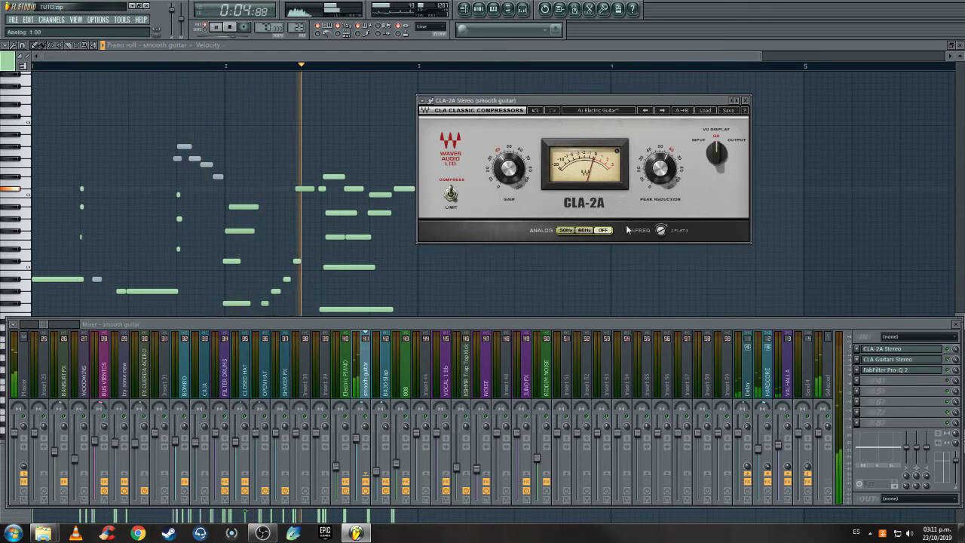
pyautogui.click(744, 100)
# - Examine the CLA Guitars Stereo and FabFilter Pro-Q 2 settings on the smooth guitar mixer track
pyautogui.click(901, 359)
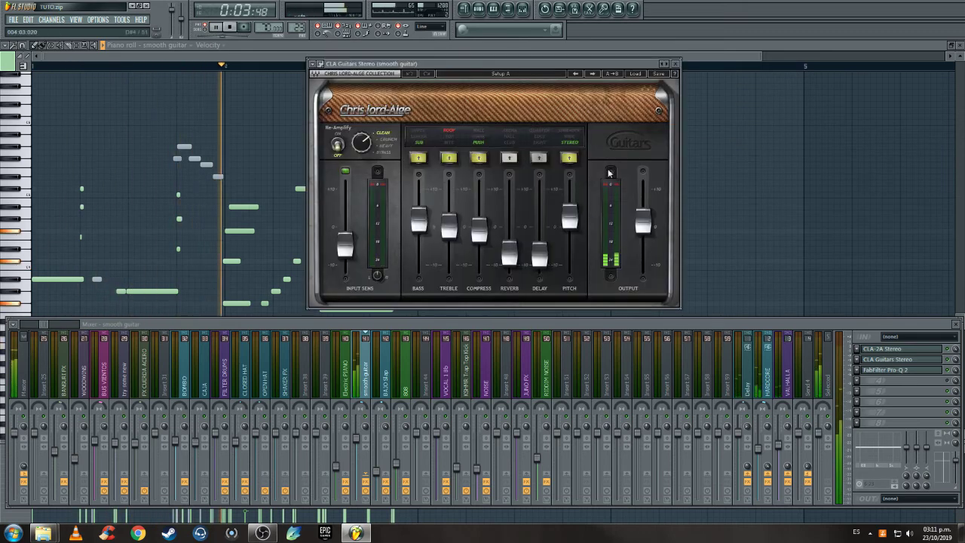
pyautogui.click(676, 64)
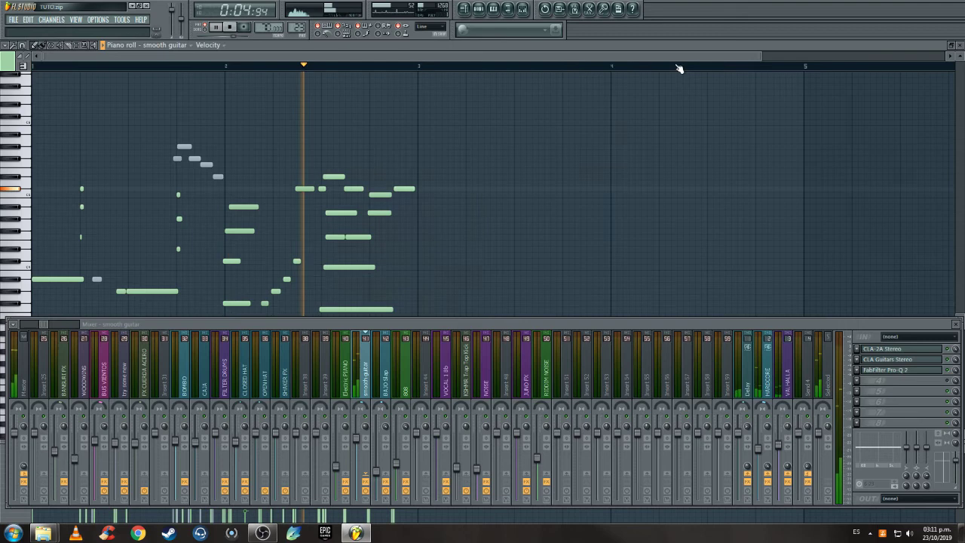
pyautogui.click(892, 373)
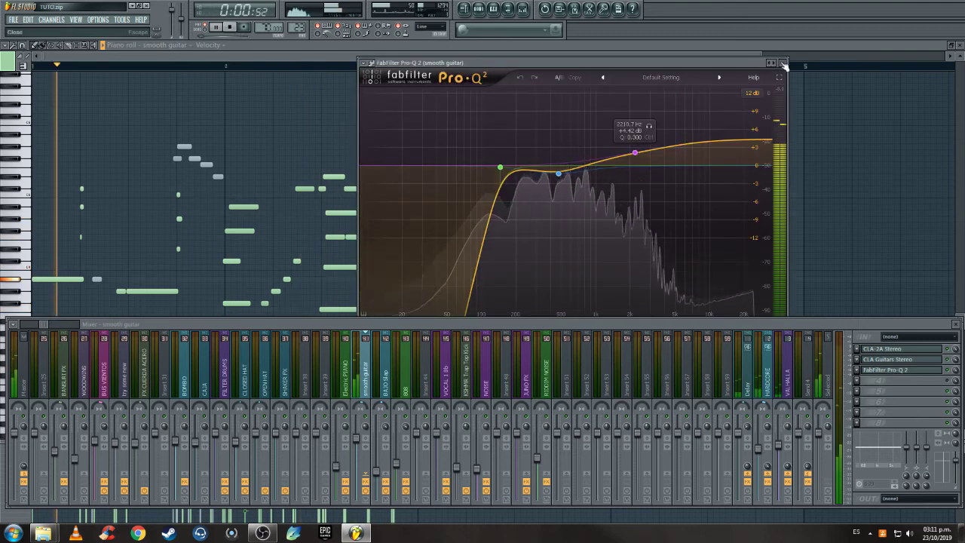
pyautogui.click(892, 373)
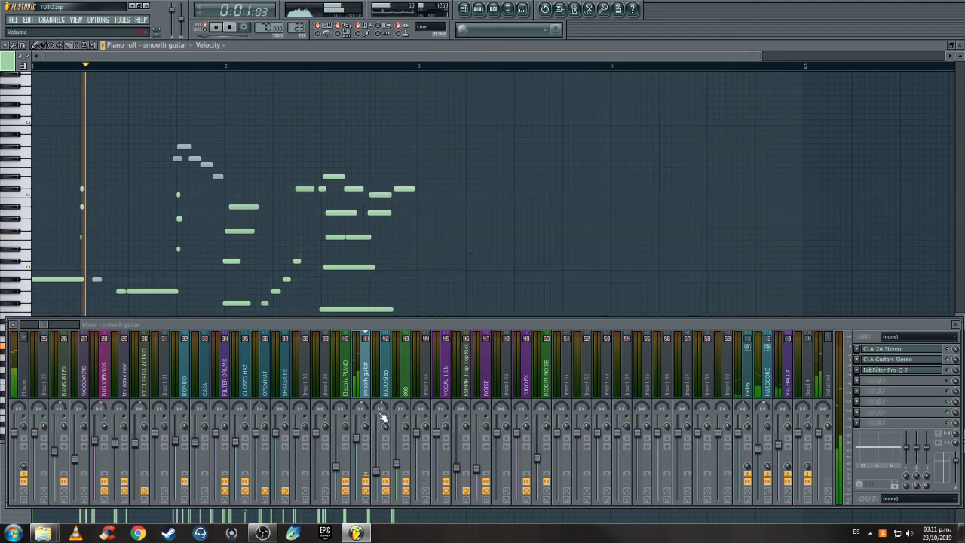
# - Check the Delay send's effect chain, and inspect the Hardcore pedals and Aphex Vintage Exciter on the HARDCORE send
pyautogui.click(751, 386)
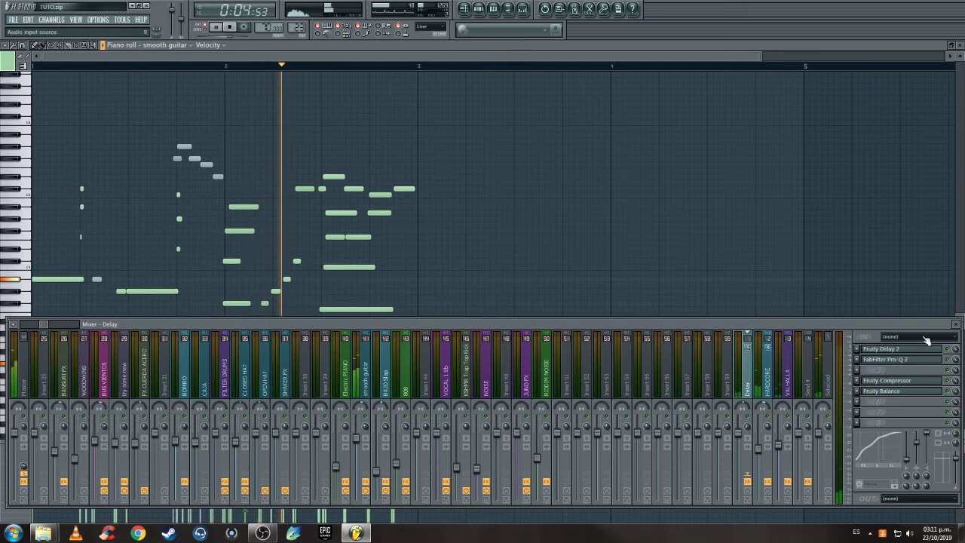
pyautogui.click(769, 388)
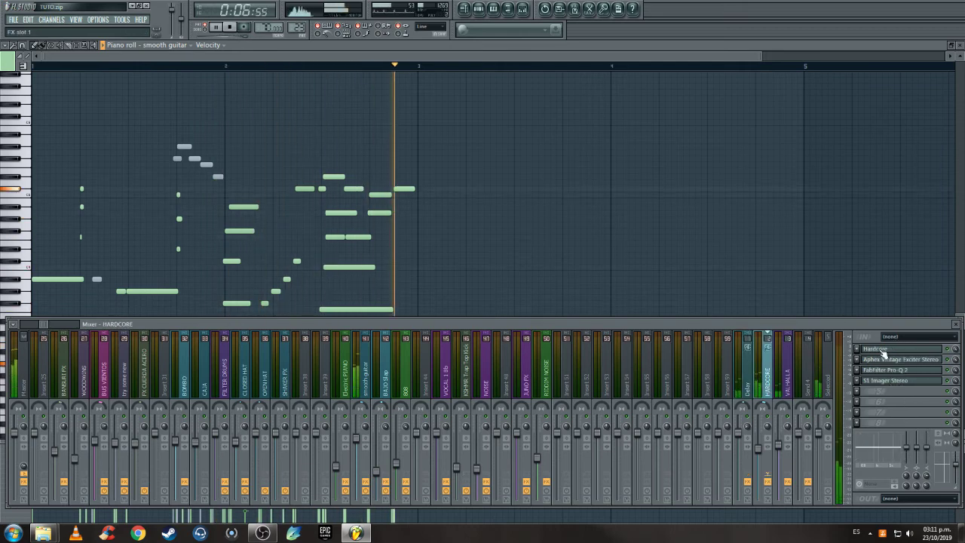
pyautogui.click(914, 350)
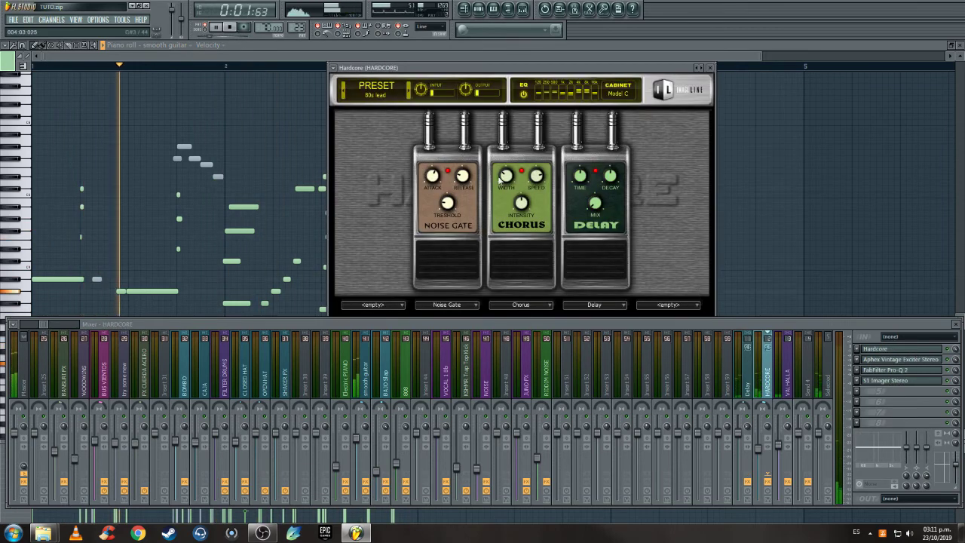
pyautogui.click(711, 68)
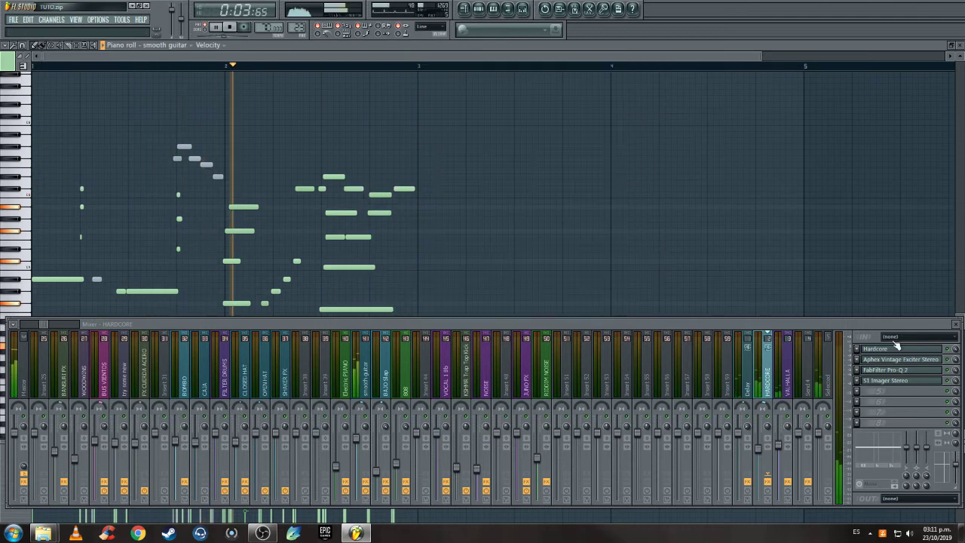
pyautogui.click(914, 361)
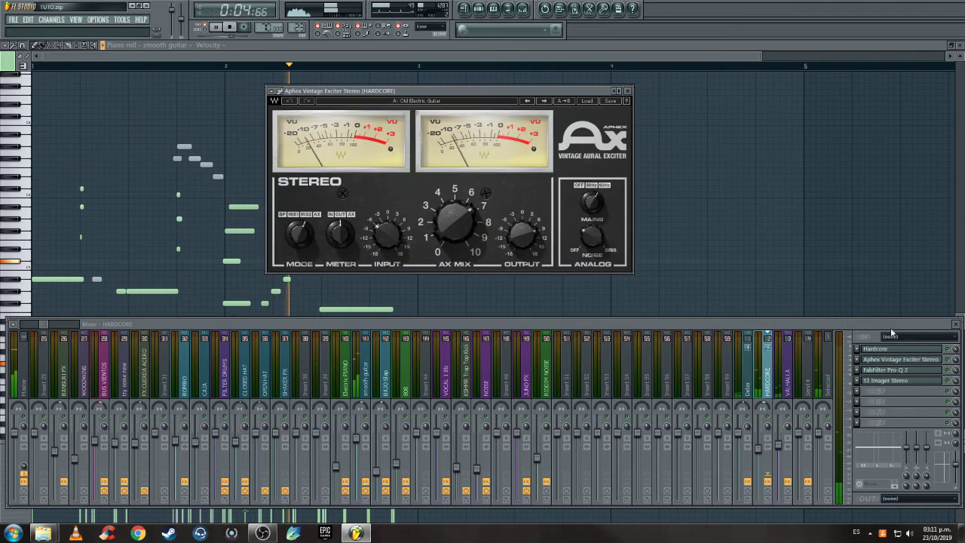
pyautogui.click(630, 92)
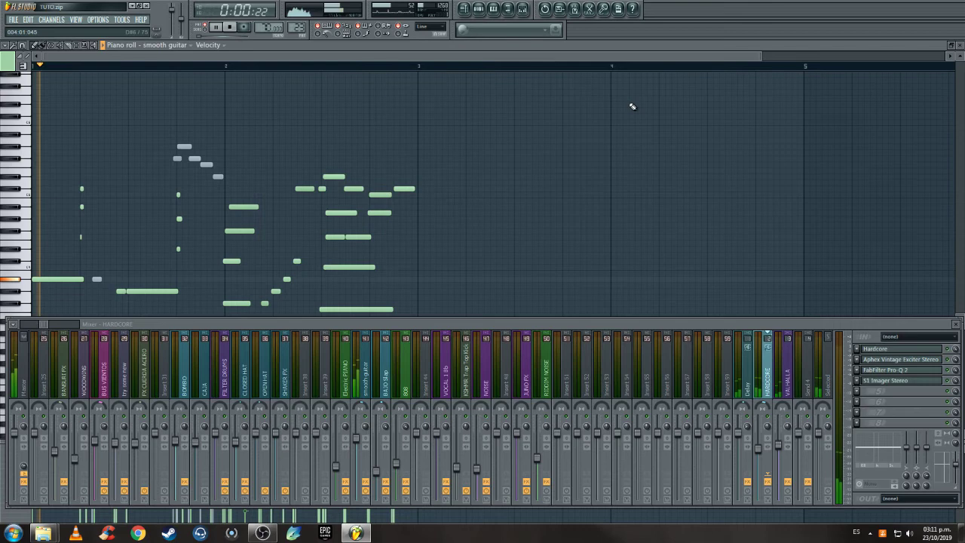
# - Examine the HARDCORE send's FabFilter Pro-Q 2 curve and S1 Imager Stereo settings
pyautogui.click(904, 372)
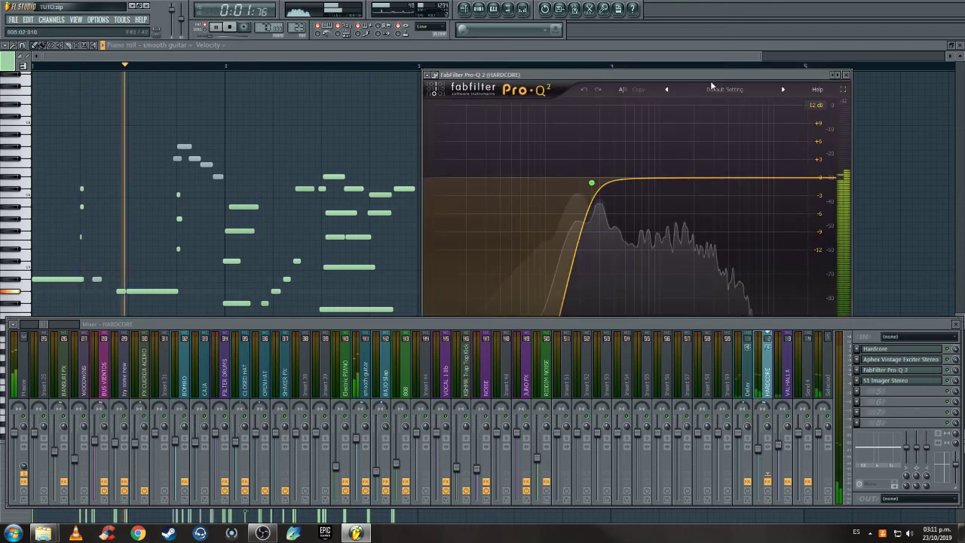
pyautogui.click(847, 73)
pyautogui.click(904, 381)
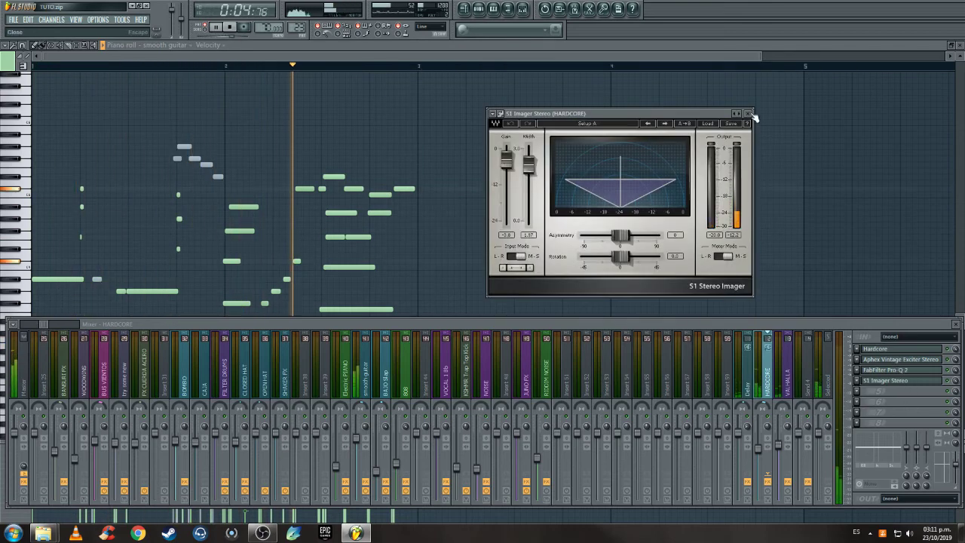
pyautogui.click(750, 114)
# - Examine the ValhallaRoom reverb settings and the FabFilter Pro-Q 2 curve on the VALHALLA send
pyautogui.click(786, 376)
pyautogui.click(904, 351)
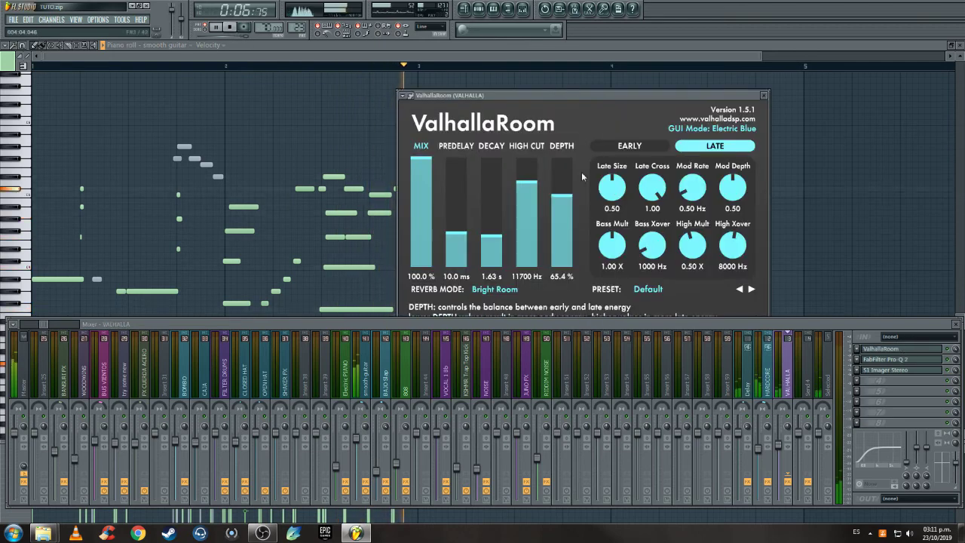
pyautogui.moveTo(739, 99); pyautogui.dragTo(743, 74)
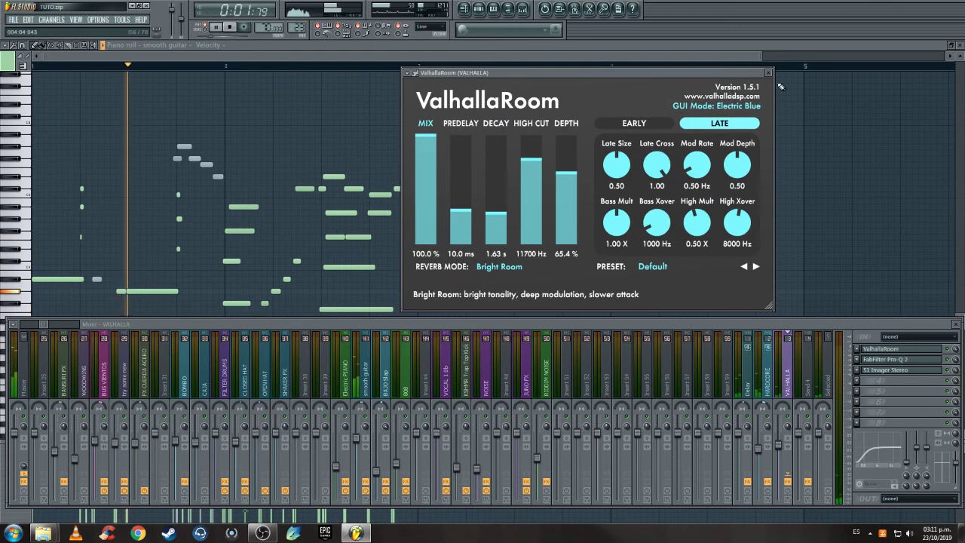
pyautogui.click(769, 73)
pyautogui.click(899, 359)
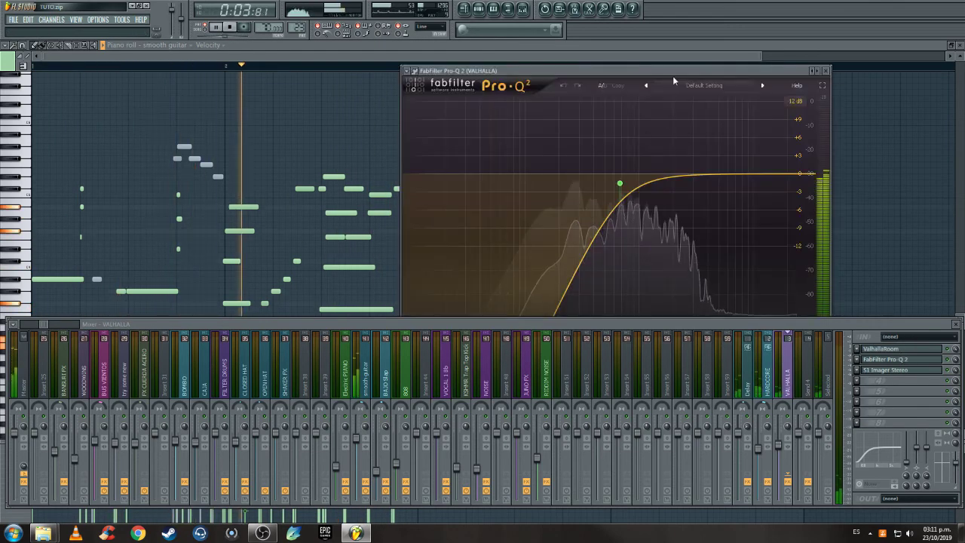
# - Inspect the S1 Imager Stereo settings on the VALHALLA send
pyautogui.moveTo(673, 75)
pyautogui.mouseDown()
pyautogui.moveTo(666, 40)
pyautogui.moveTo(663, 75)
pyautogui.mouseUp()
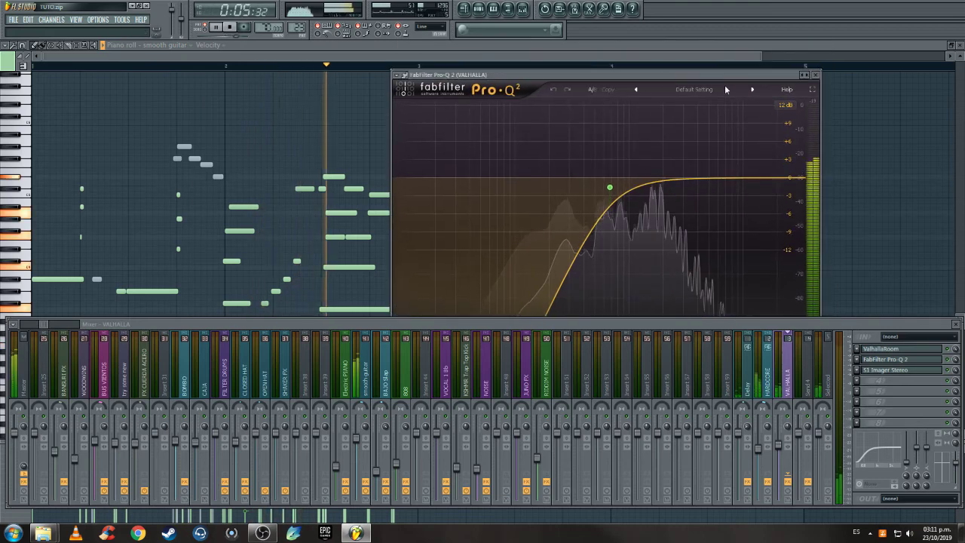
pyautogui.click(816, 75)
pyautogui.click(909, 370)
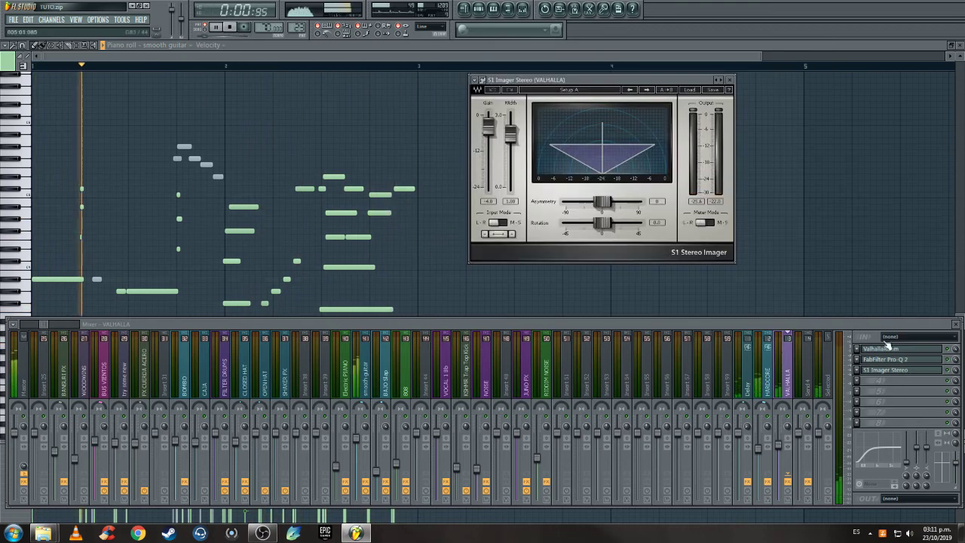
pyautogui.click(730, 79)
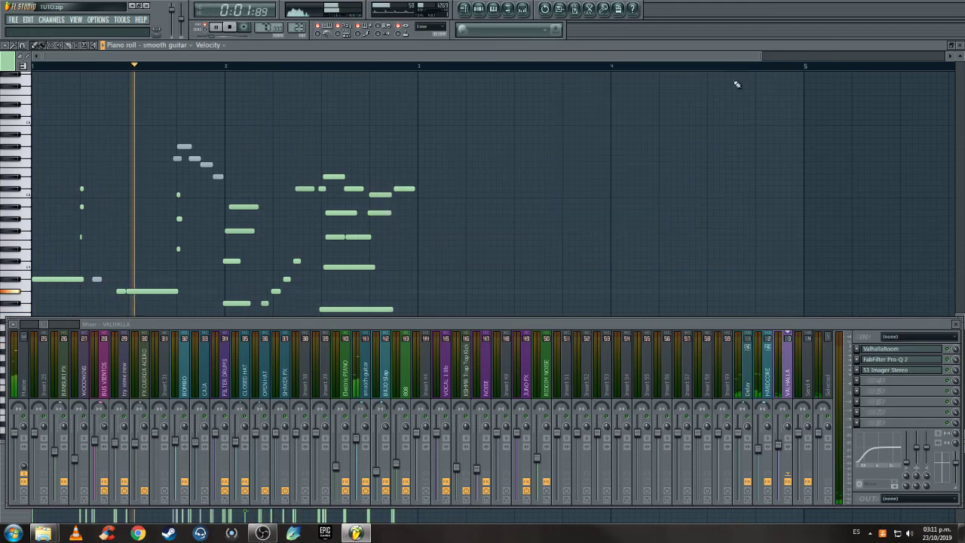
# - Check the smooth guitar mixer track's sends and play the full arrangement in the playlist from bar 5
pyautogui.click(367, 379)
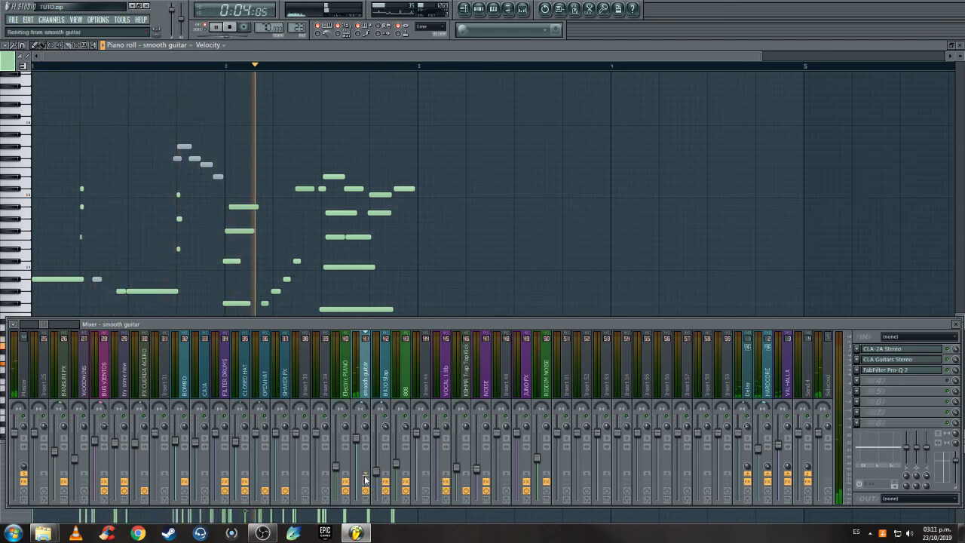
pyautogui.click(957, 324)
pyautogui.press('F5')
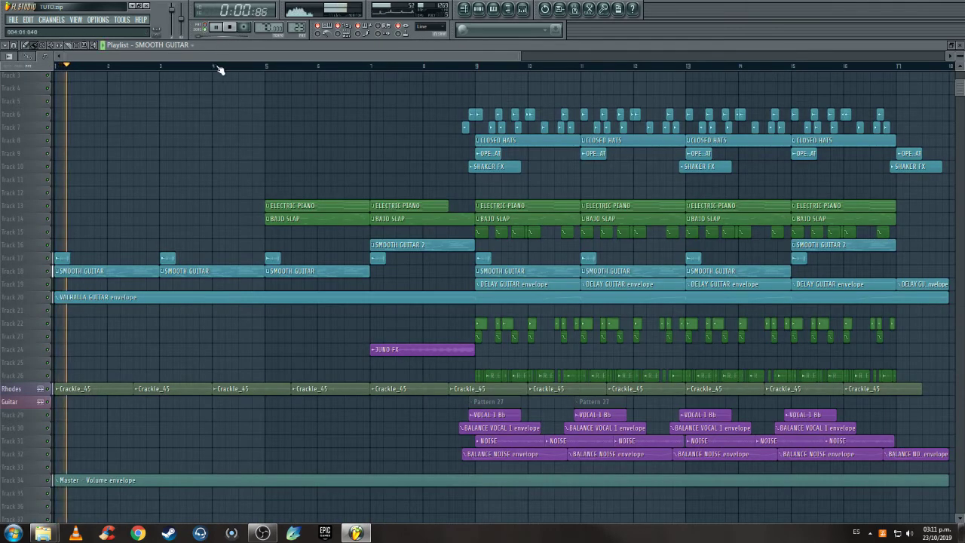
pyautogui.click(265, 66)
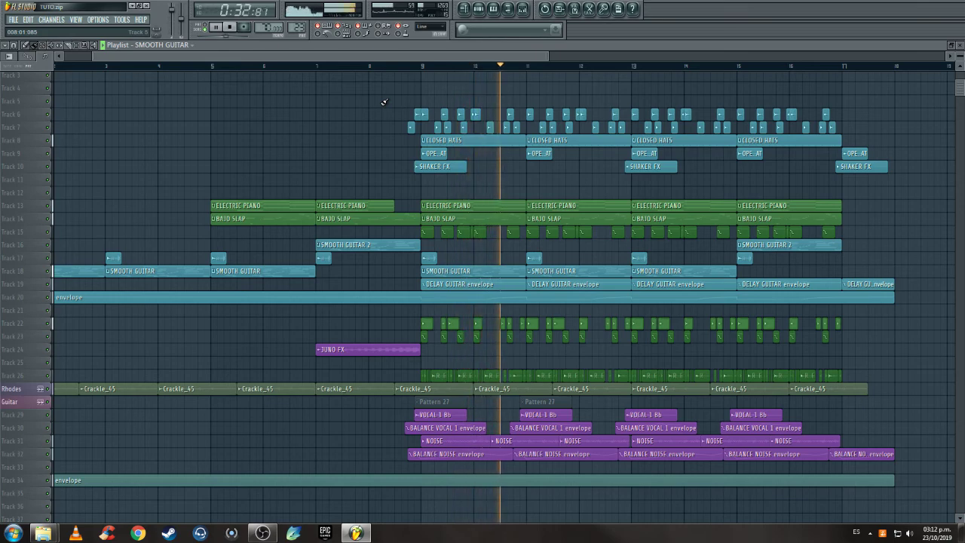
# - Isolate the drum clips by soloing Track 6 and enabling the percussion tracks directly below it
pyautogui.rightClick(48, 115)
pyautogui.click(49, 128)
pyautogui.click(48, 141)
pyautogui.click(49, 154)
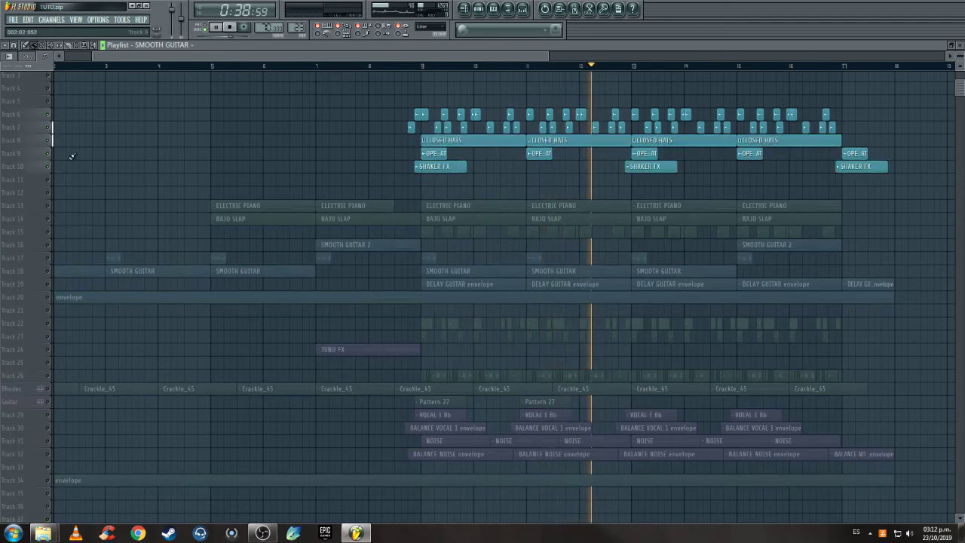
# - Enable the vocal, noise and balance envelope tracks alongside the drums and play from just before bar 9
pyautogui.click(49, 428)
pyautogui.click(48, 441)
pyautogui.click(48, 454)
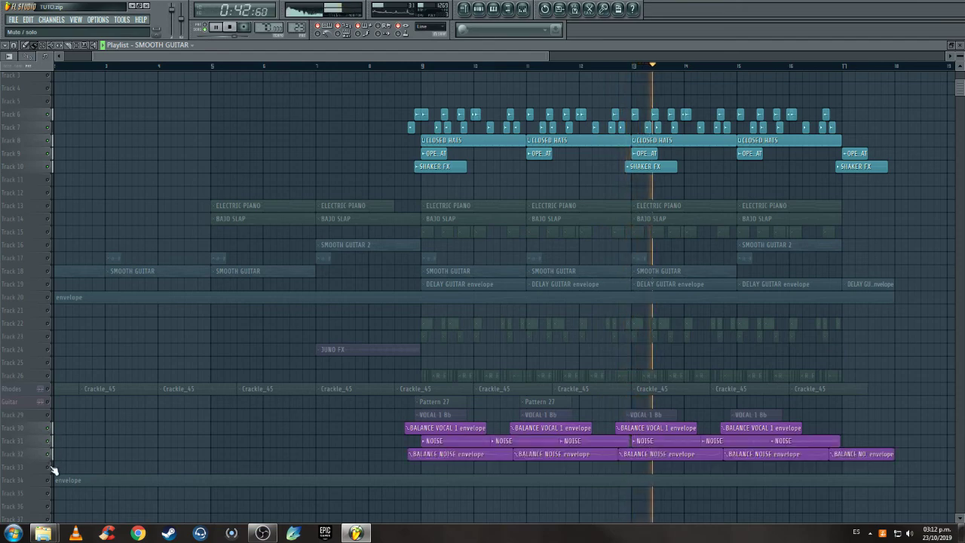
pyautogui.click(48, 415)
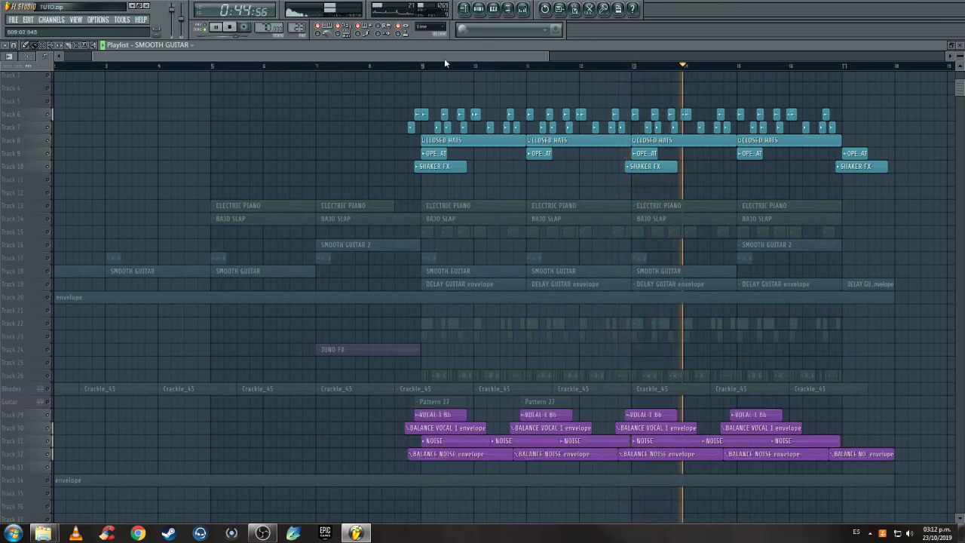
pyautogui.click(399, 66)
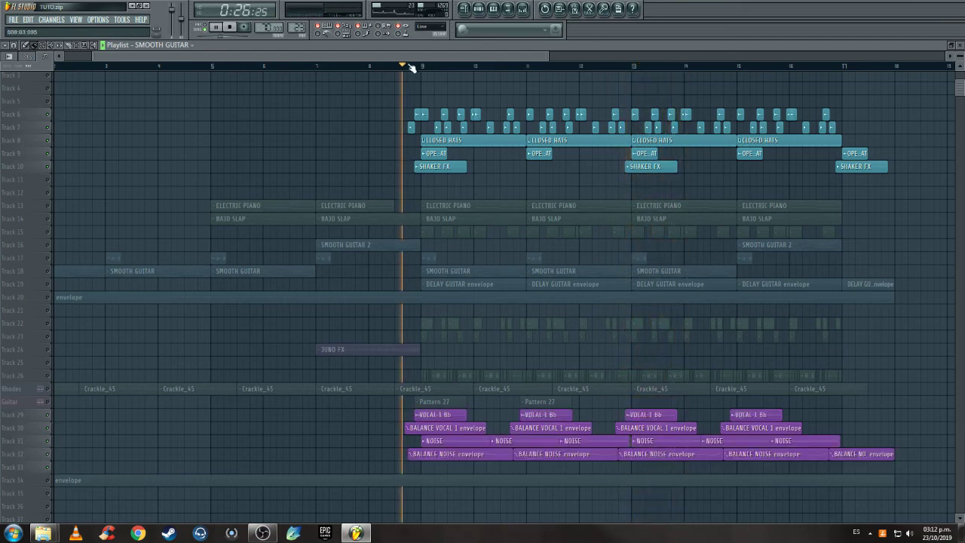
# - Inspect the VOCAL 1 Bb sample's channel settings and look over the audio clips in the channel rack
pyautogui.doubleClick(437, 415)
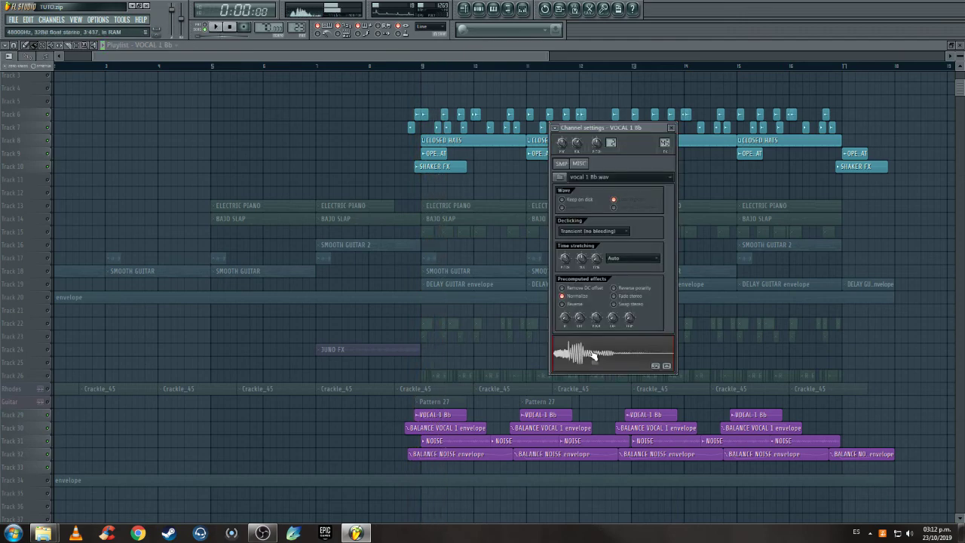
pyautogui.click(672, 128)
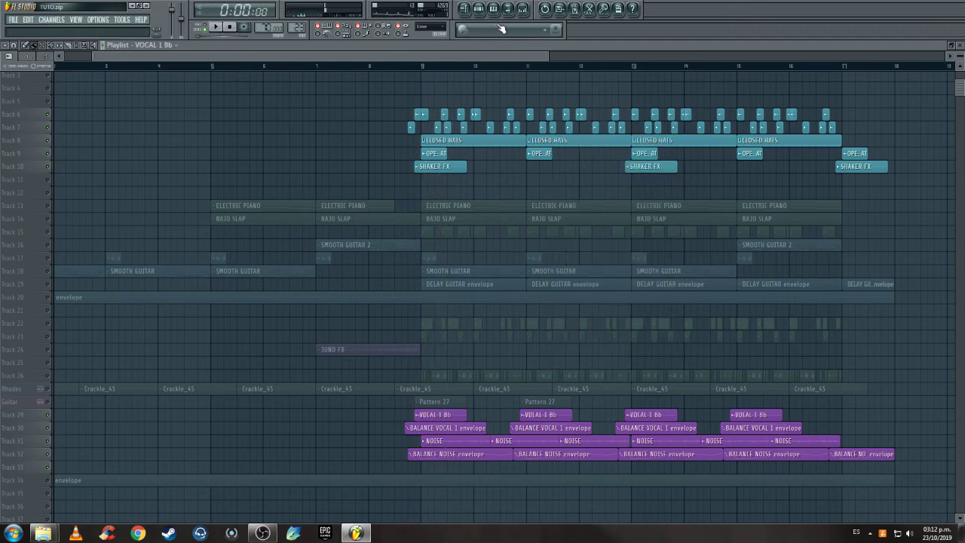
pyautogui.click(480, 9)
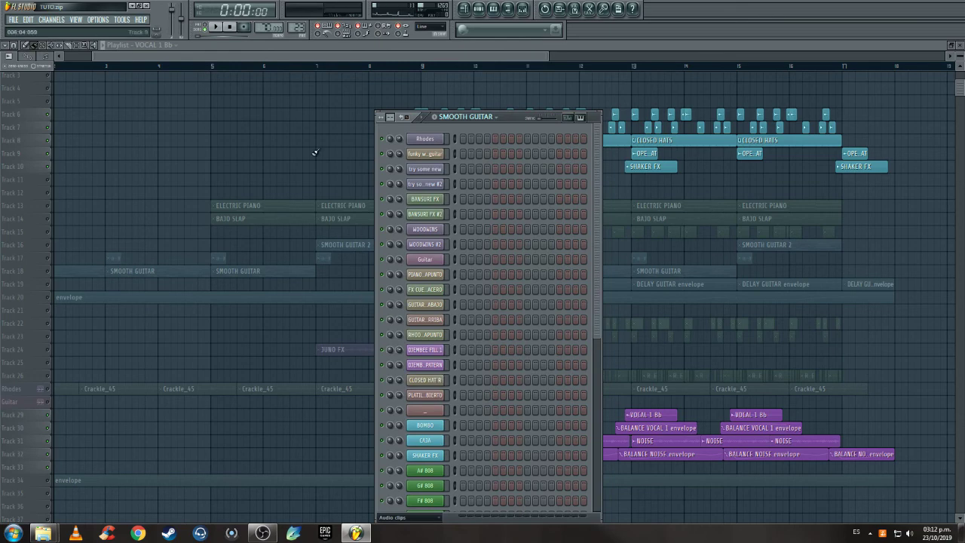
pyautogui.press('F6')
# - View the electric piano pattern's notes and examine the EXHALE vocal instrument's Club Ah preset in Kontakt 5 #2
pyautogui.doubleClick(434, 205)
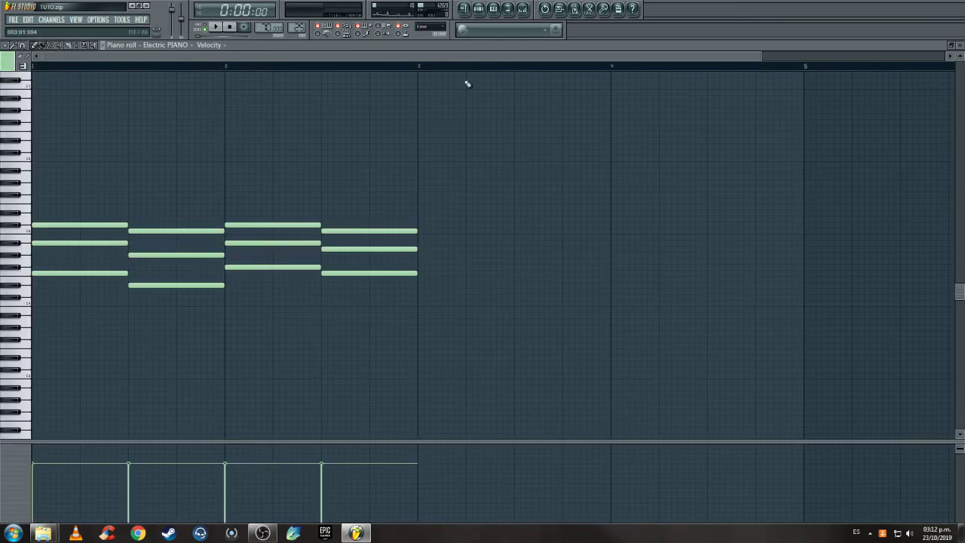
pyautogui.click(464, 9)
pyautogui.press('F6')
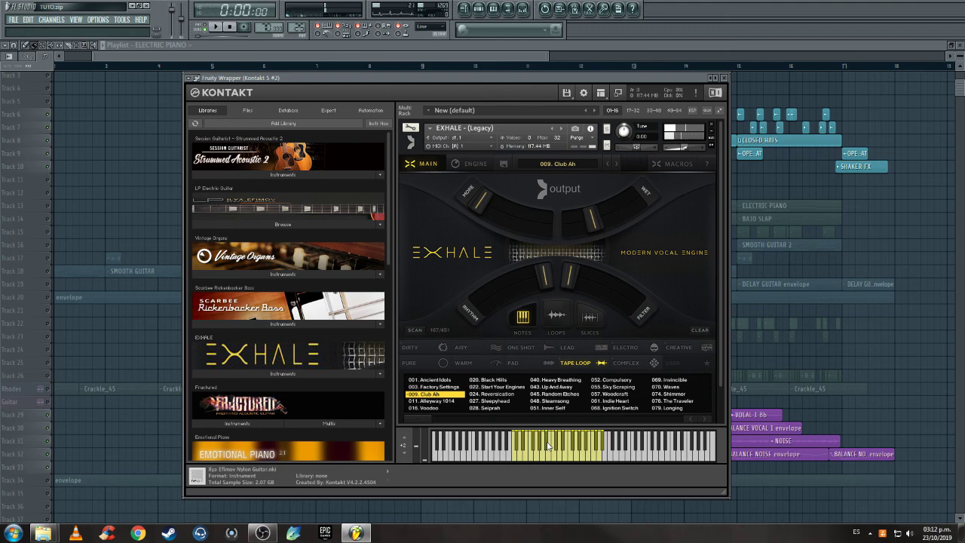
pyautogui.click(725, 79)
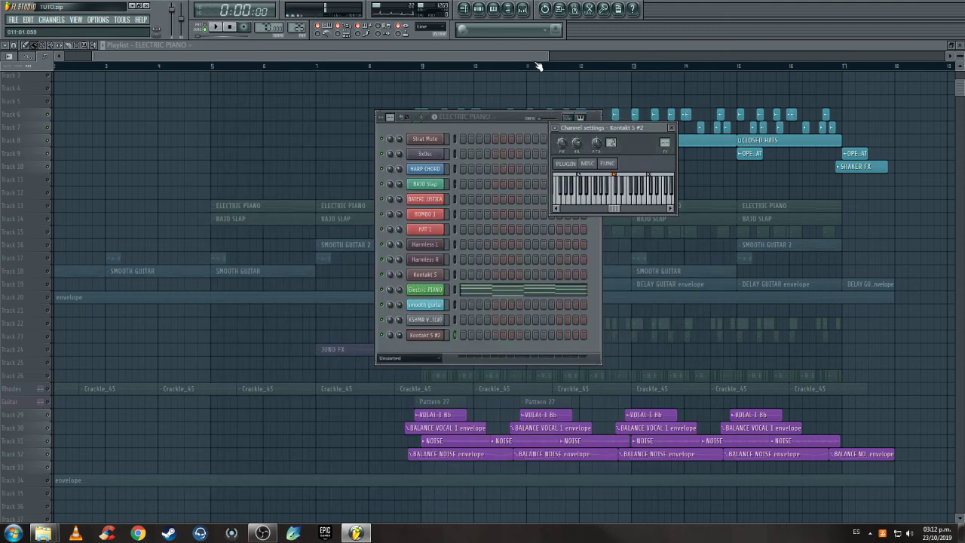
# - Play from midway through bar 8 with Track 26 soloed, and enlarge that track to examine its clip waveforms
pyautogui.click(394, 66)
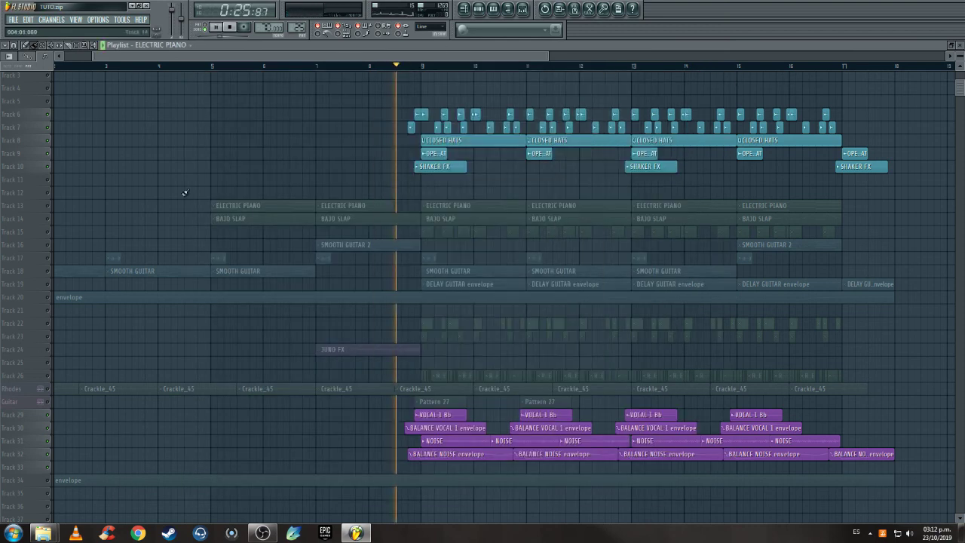
pyautogui.click(47, 377)
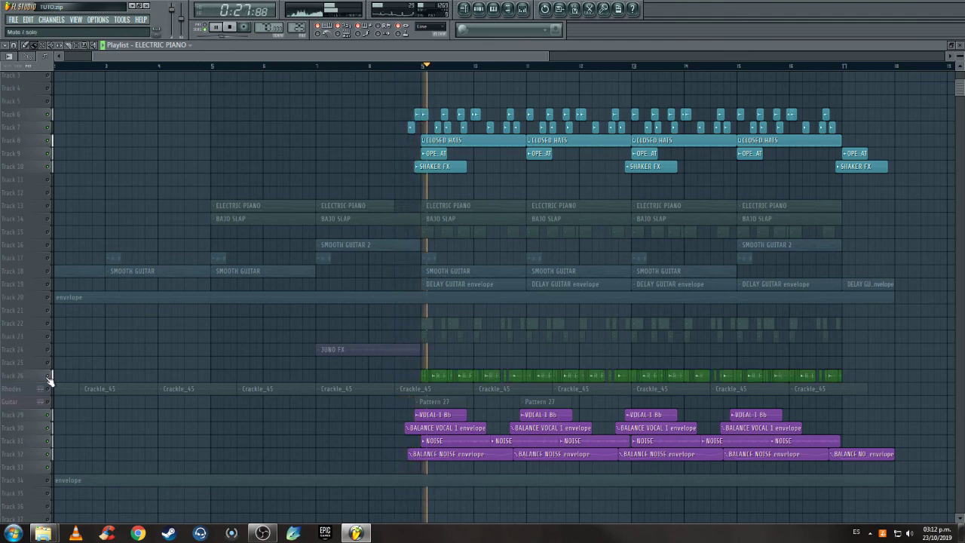
pyautogui.rightClick(48, 377)
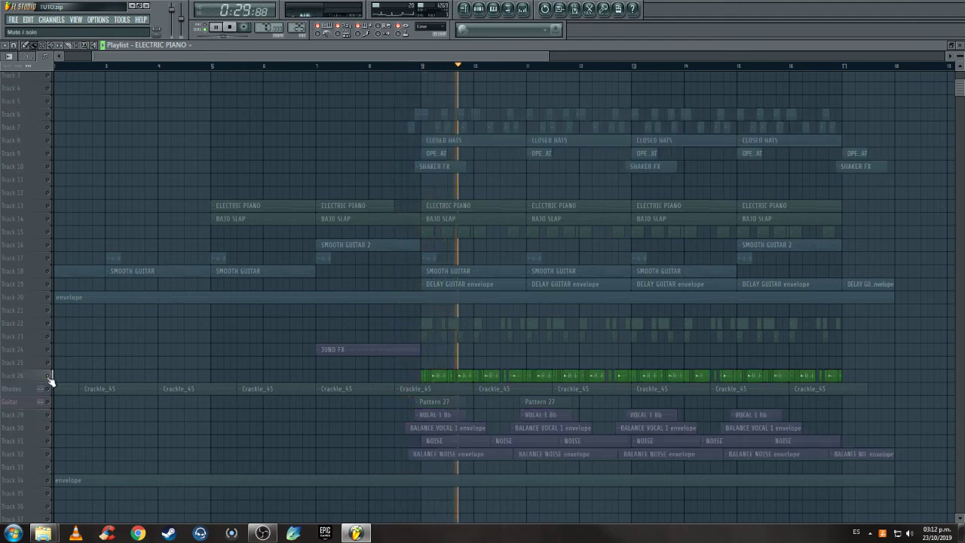
pyautogui.moveTo(48, 382); pyautogui.dragTo(41, 411)
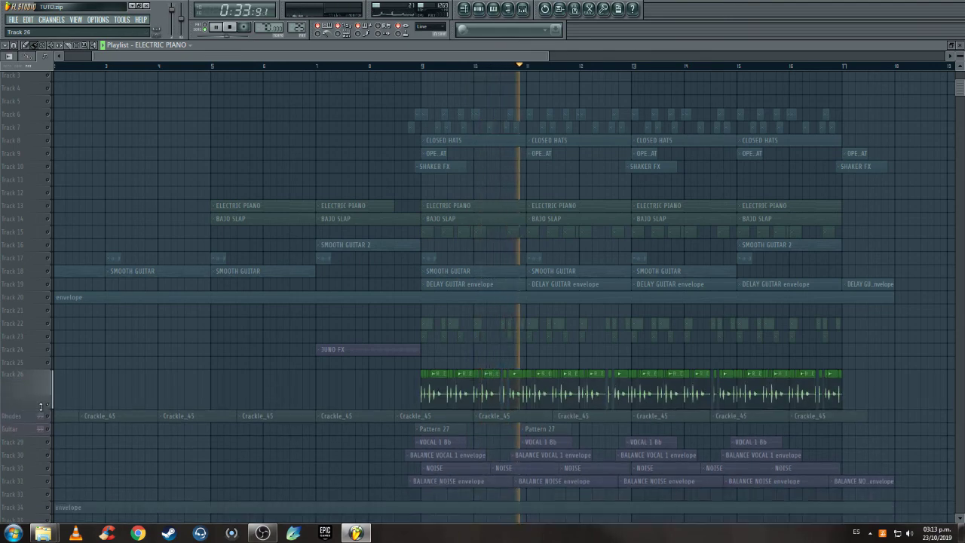
# - Reset Track 26 to its normal height and unsolo it to restore playback of all the tracks
pyautogui.rightClick(43, 411)
pyautogui.moveTo(105, 399)
pyautogui.click(133, 419)
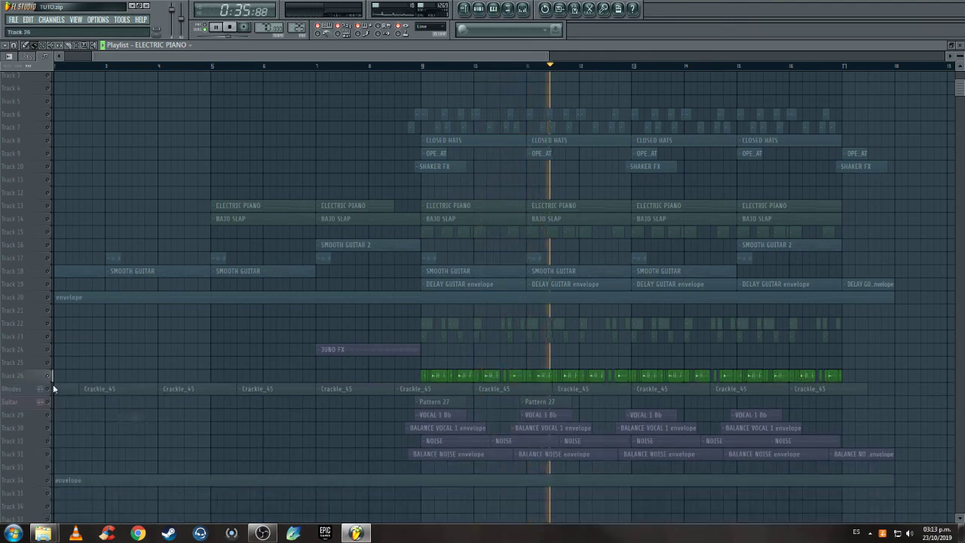
pyautogui.rightClick(48, 375)
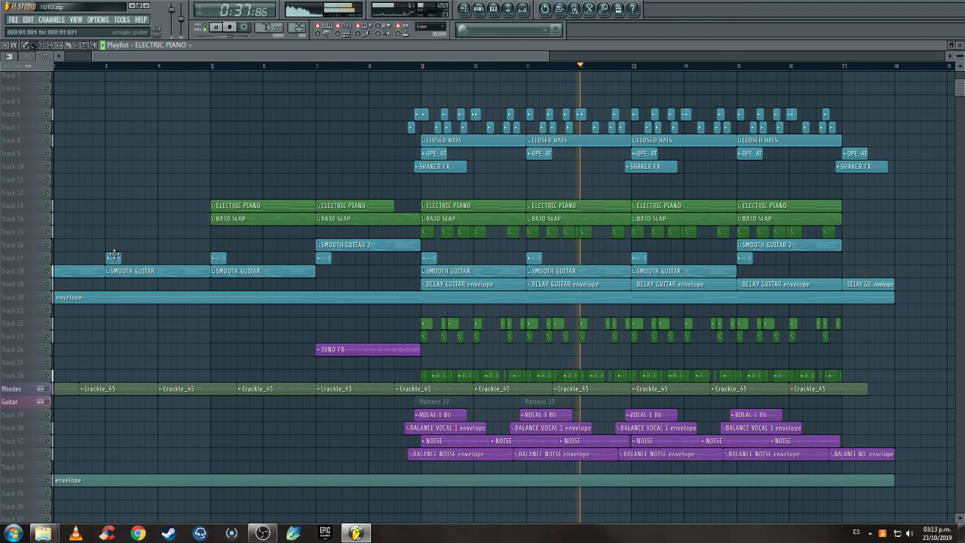